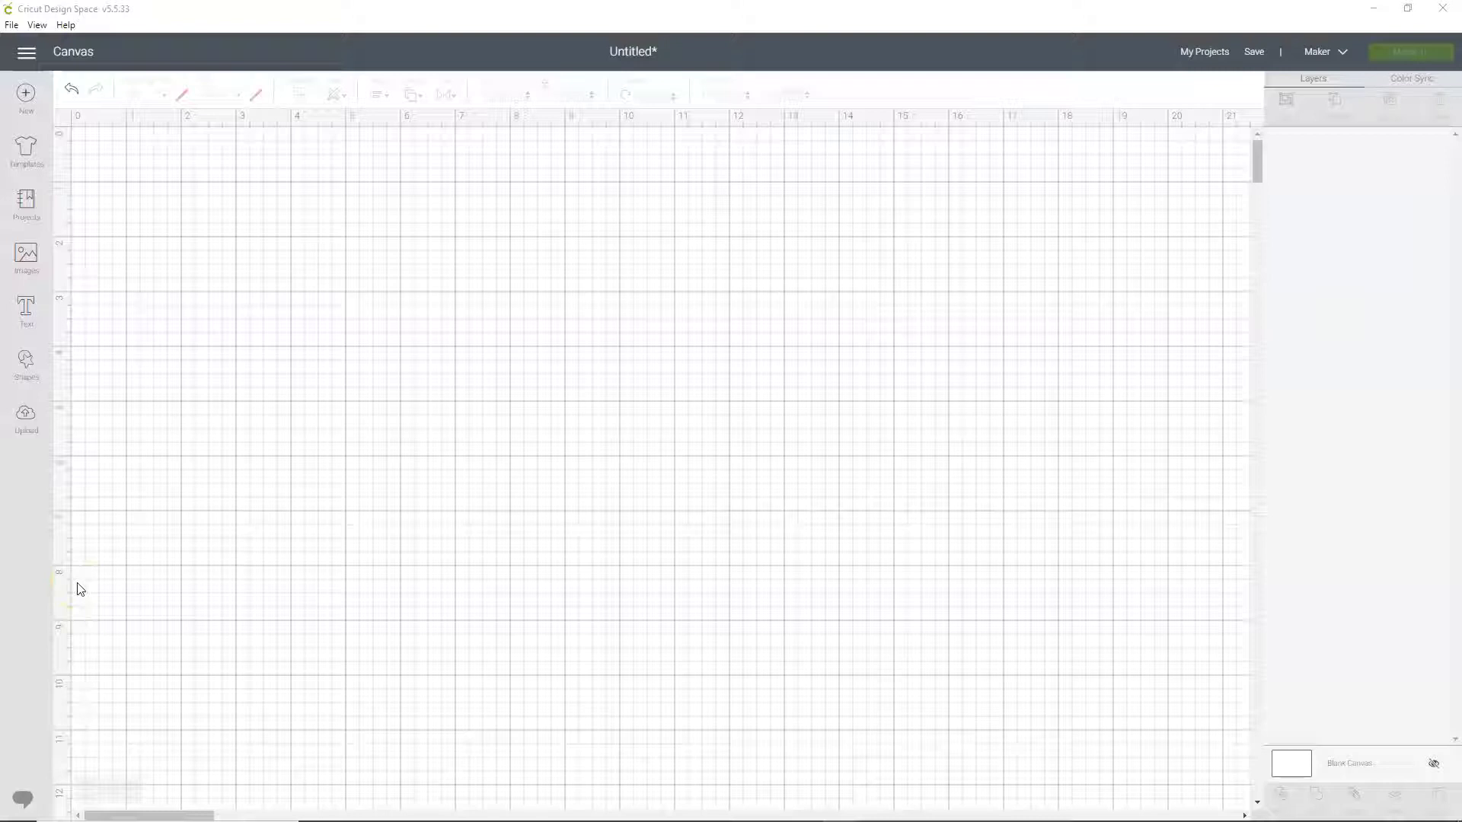
Insert the uploaded Glitter Trapped Sport Alphabet image from recent uploads onto the blank canvas.
{"action": "left_click", "coordinate": [20, 417]}
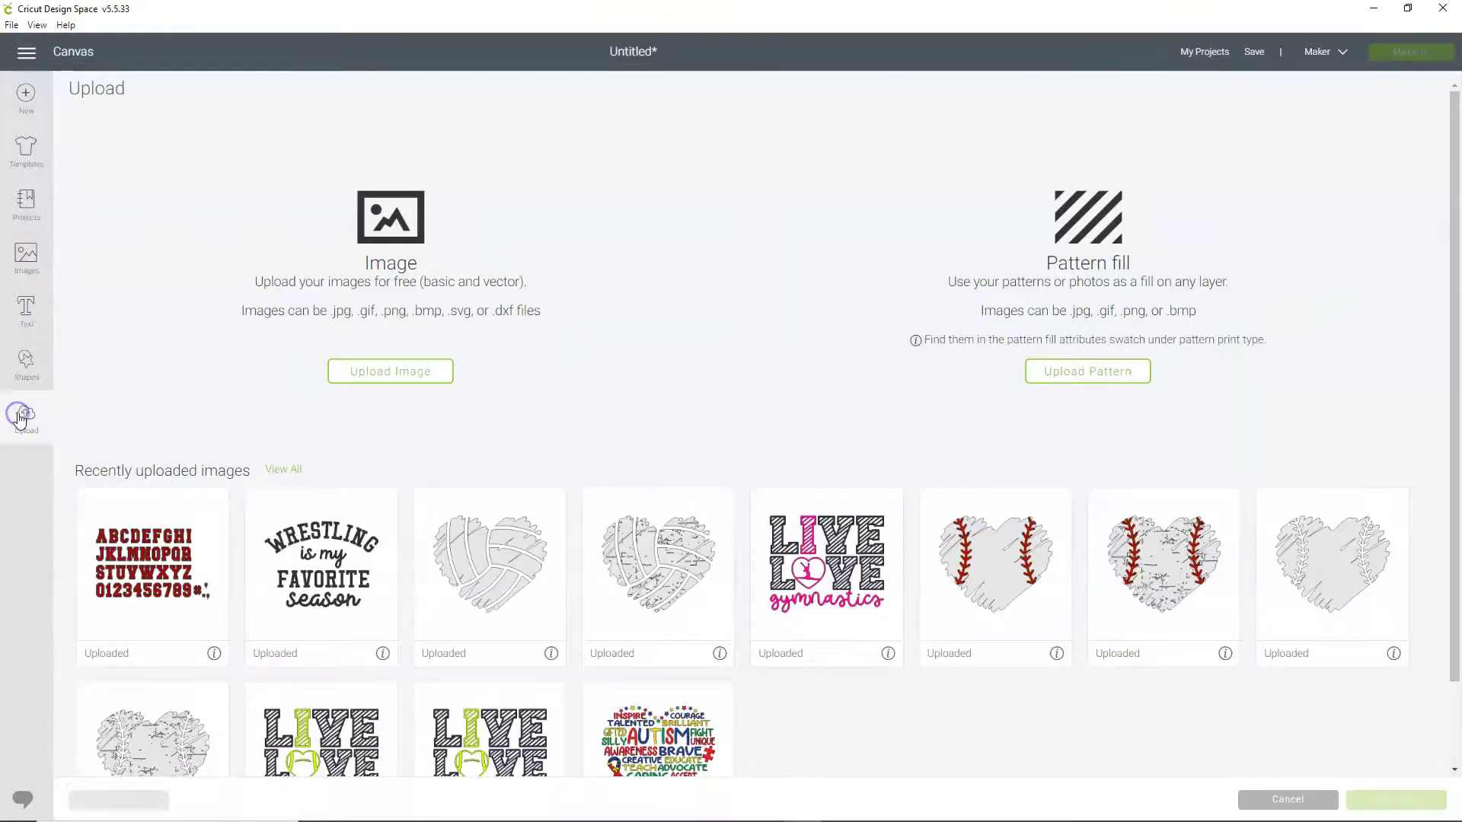
{"action": "left_click", "coordinate": [131, 560]}
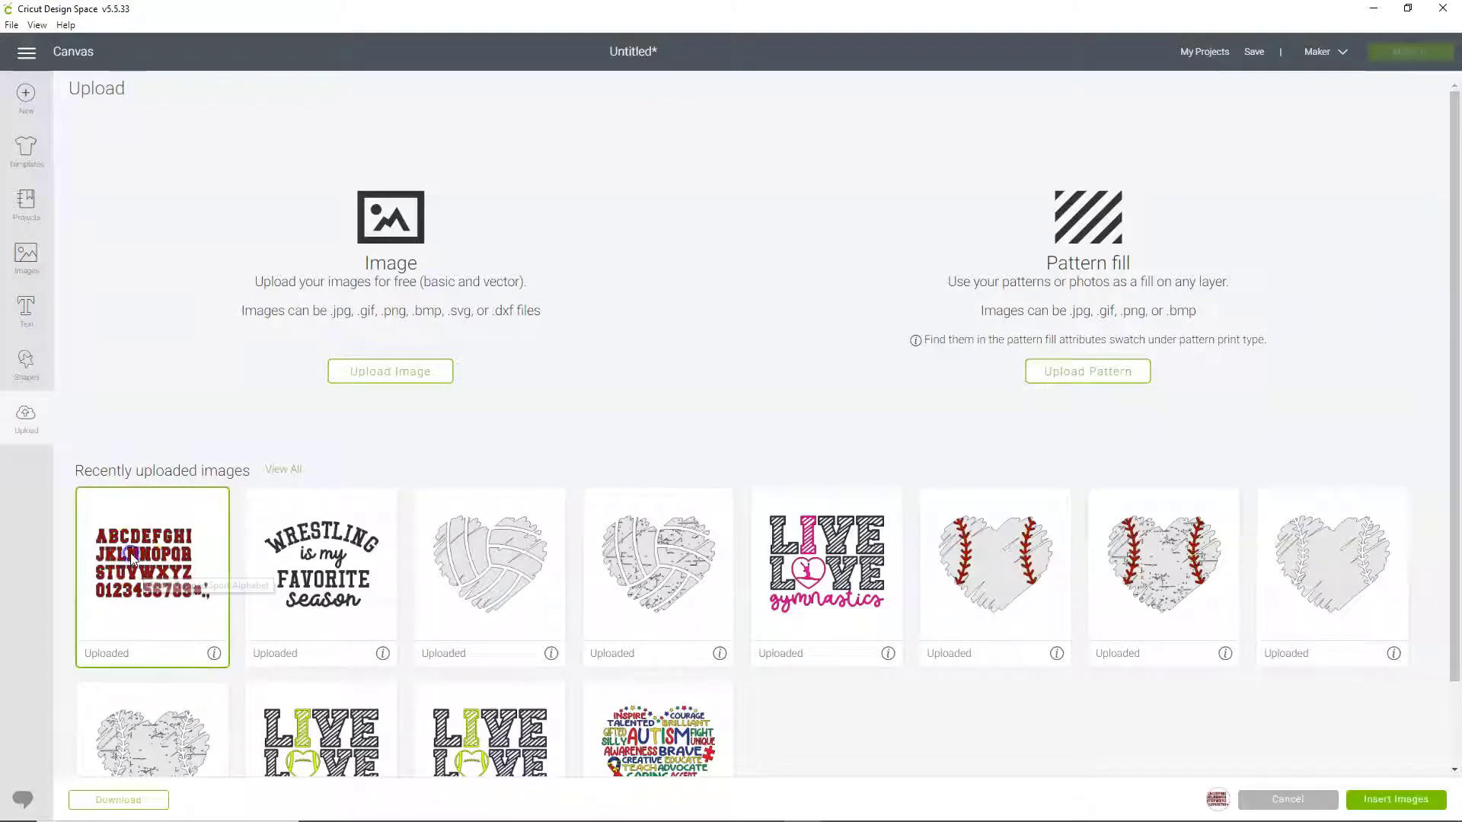
{"action": "left_click", "coordinate": [1385, 797]}
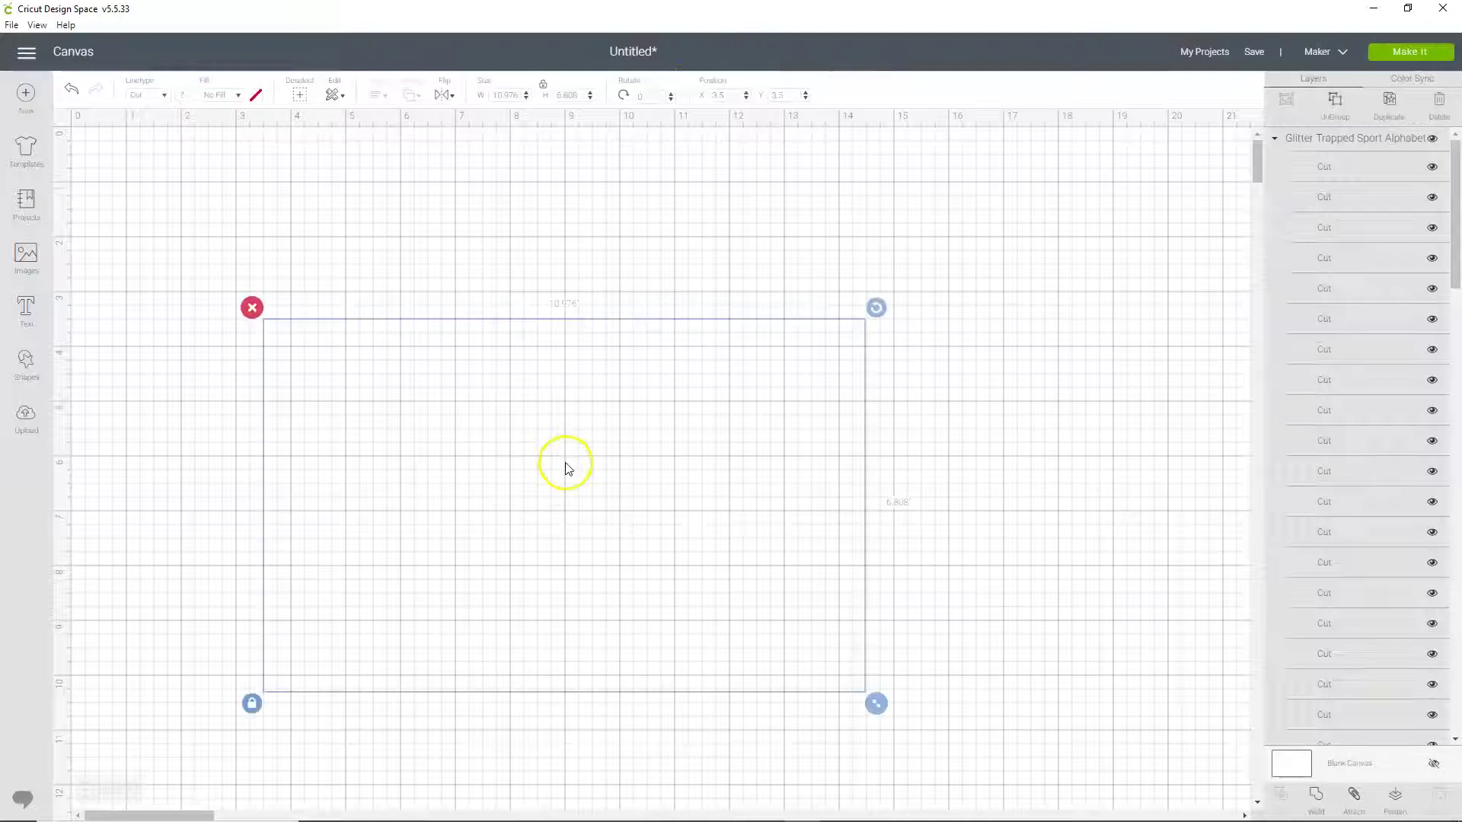
Move the sport alphabet to the canvas's top-left and ungroup it into separate letter layers.
{"action": "left_click_drag", "start_coordinate": [669, 554], "coordinate": [527, 401]}
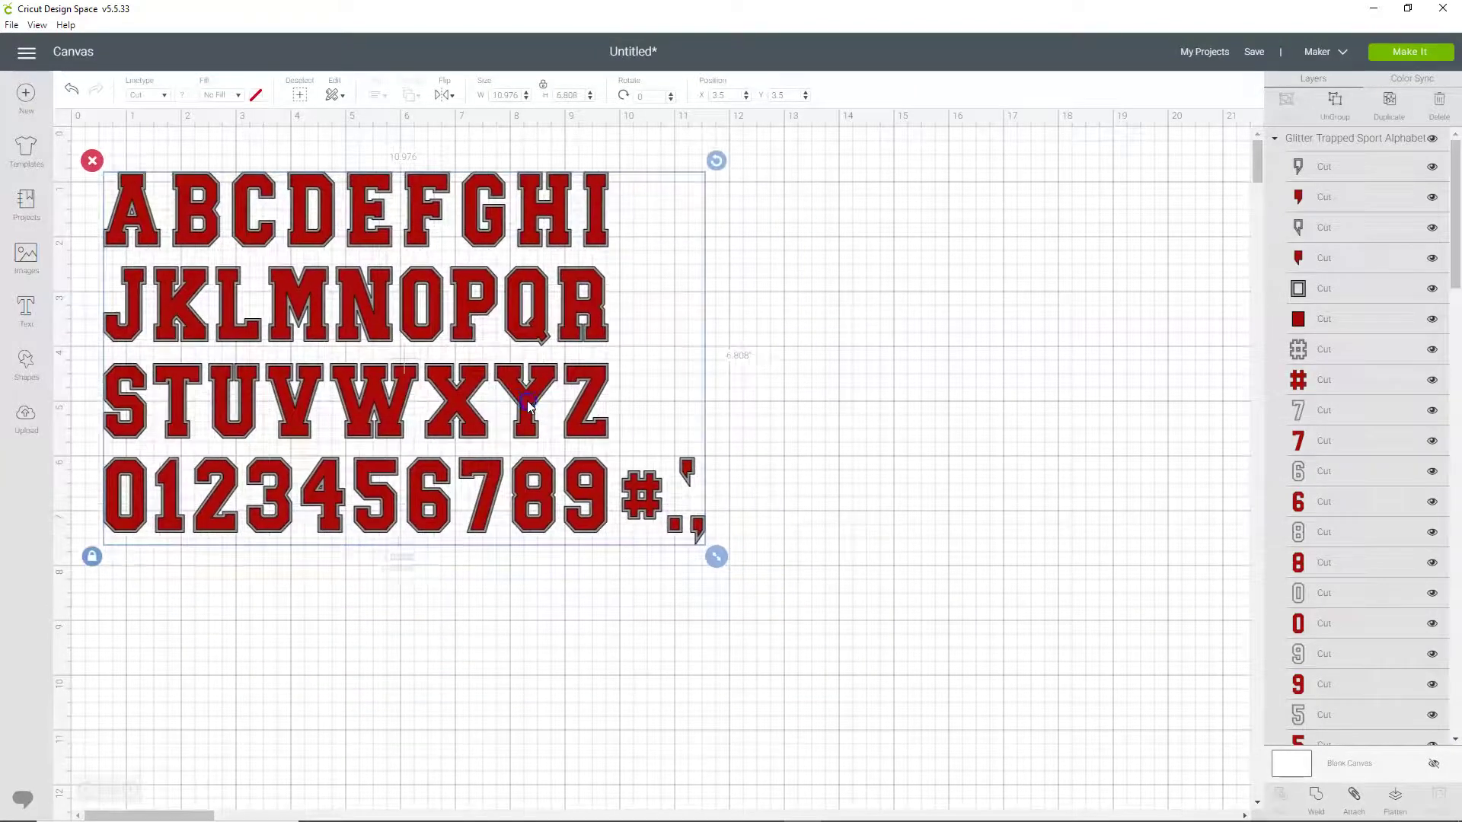
{"action": "right_click", "coordinate": [528, 404]}
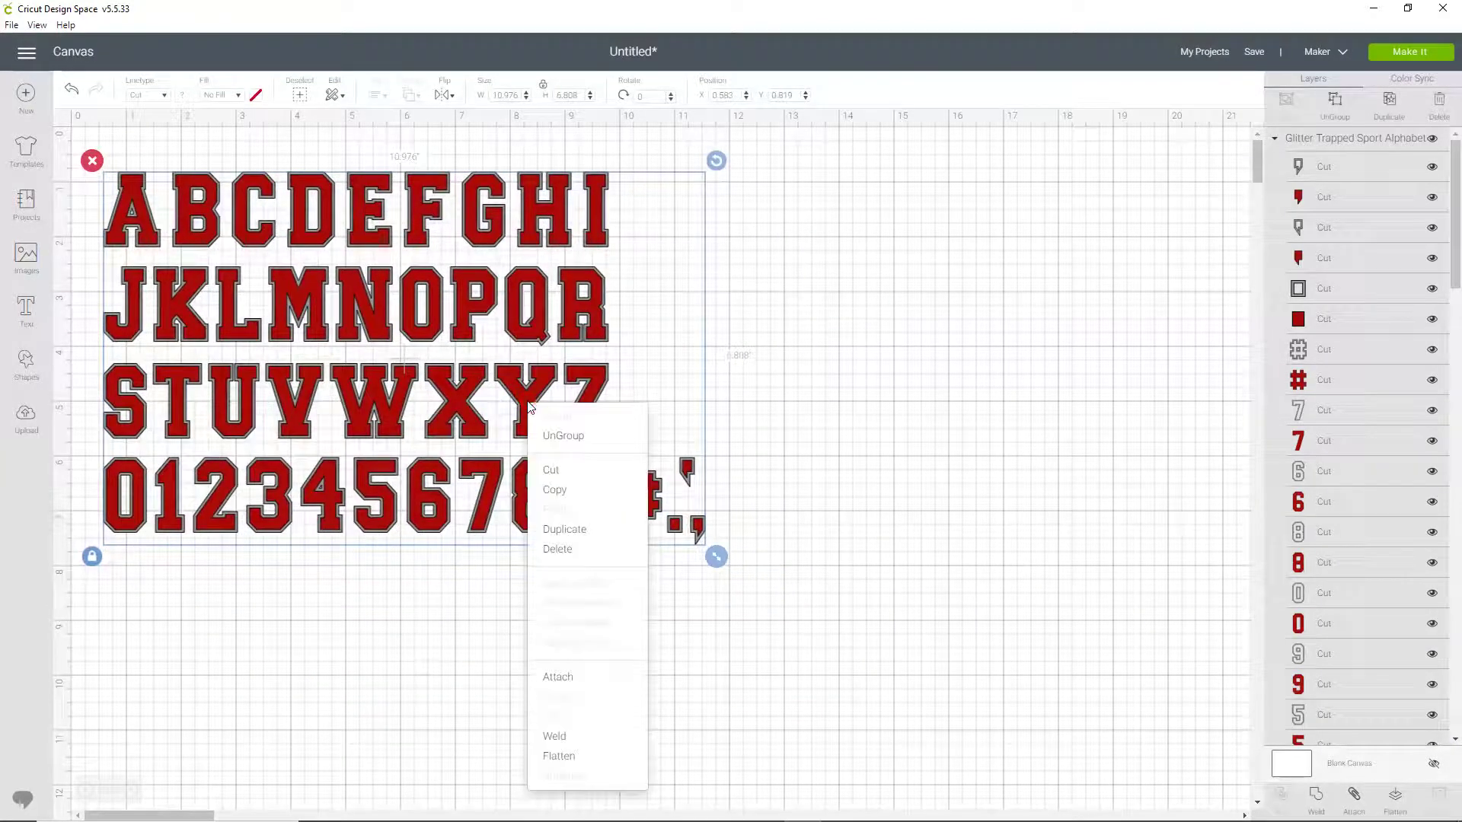
{"action": "left_click", "coordinate": [584, 440]}
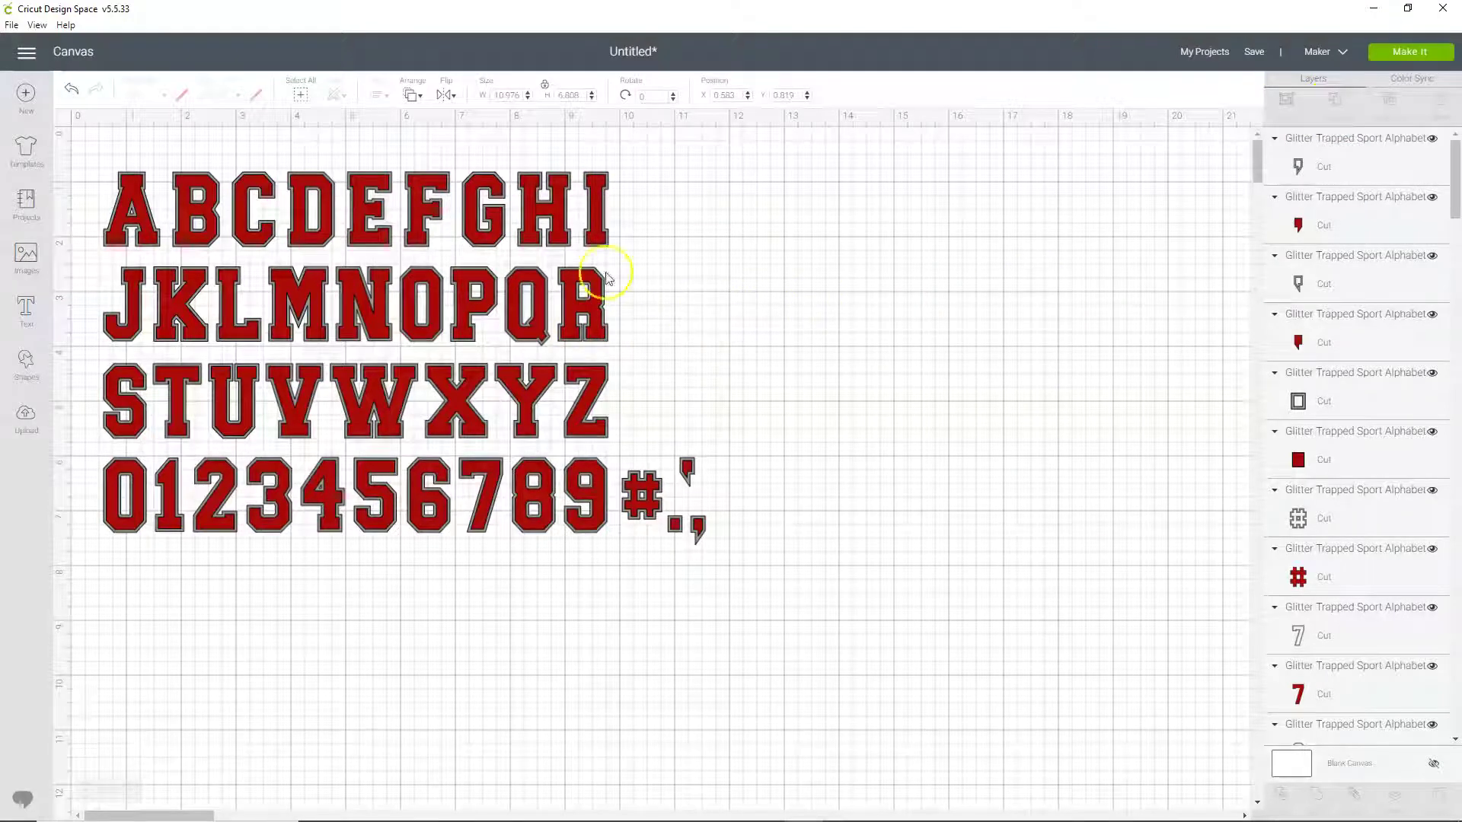
Group the C, H and E each with its grey outline and place them right of the alphabet.
{"action": "left_click_drag", "start_coordinate": [247, 156], "coordinate": [870, 320]}
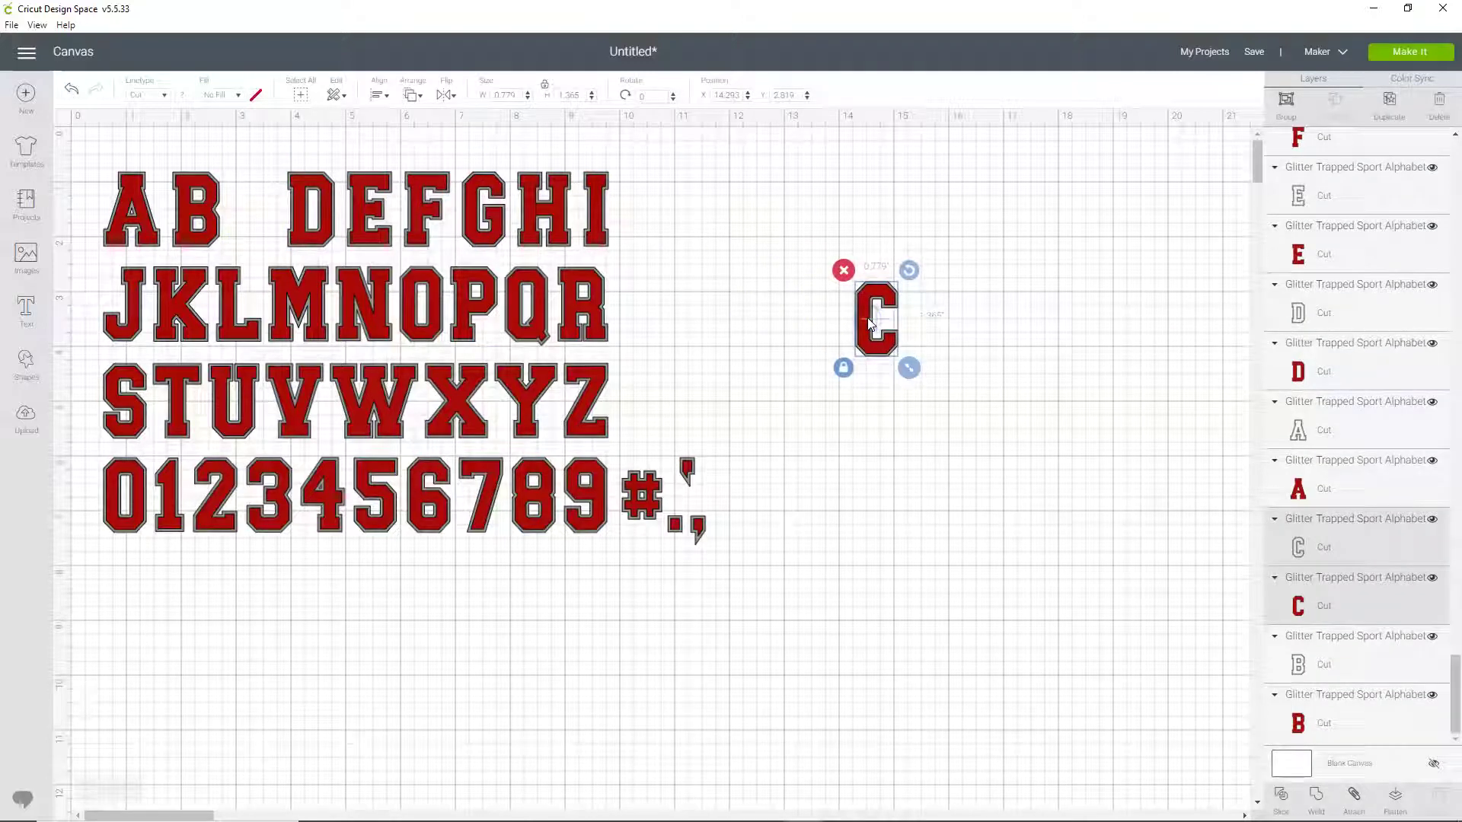
{"action": "left_click", "coordinate": [1286, 100]}
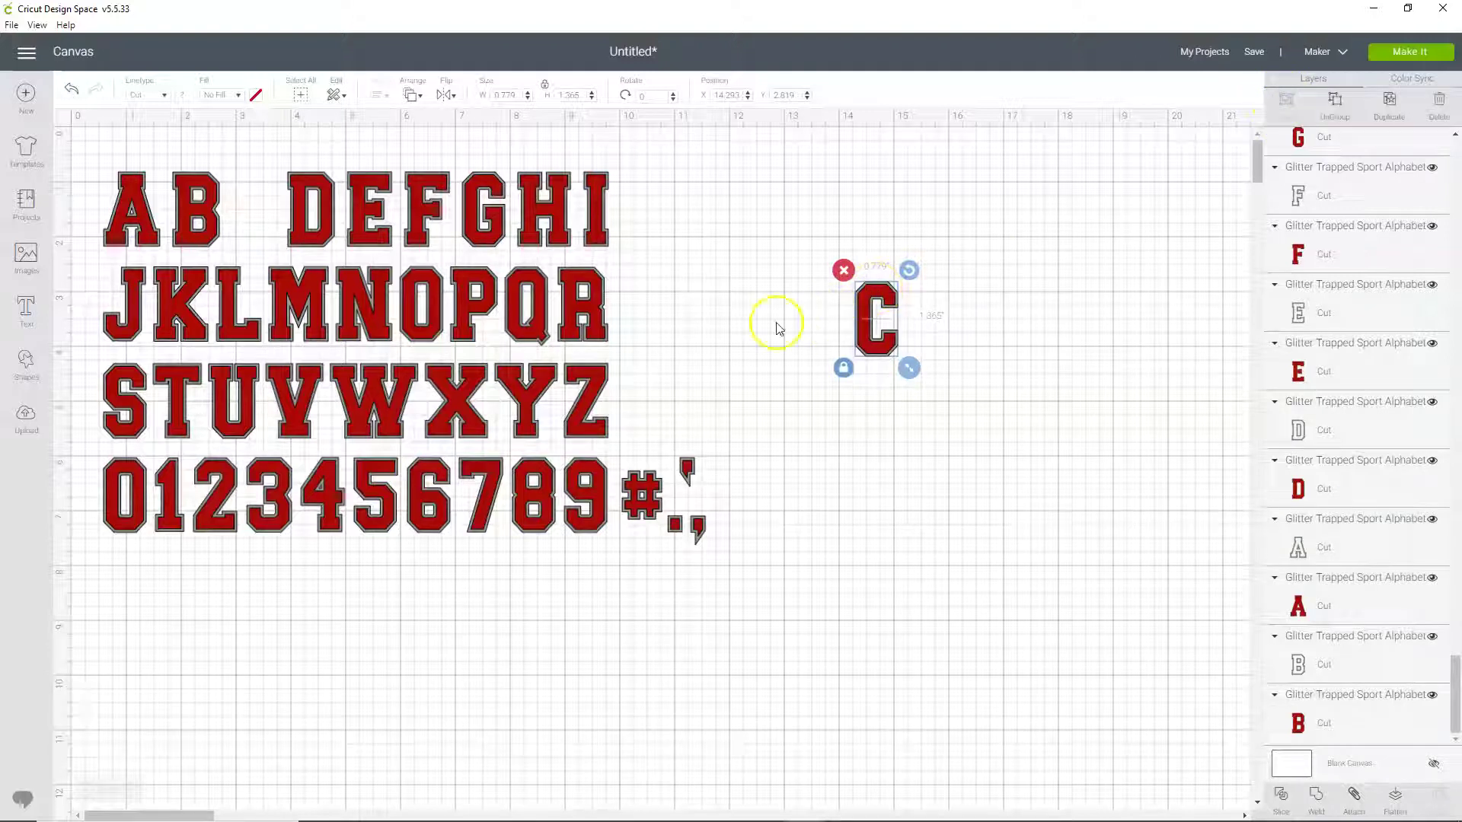
{"action": "left_click_drag", "start_coordinate": [535, 150], "coordinate": [562, 263]}
{"action": "left_click_drag", "start_coordinate": [708, 278], "coordinate": [947, 342]}
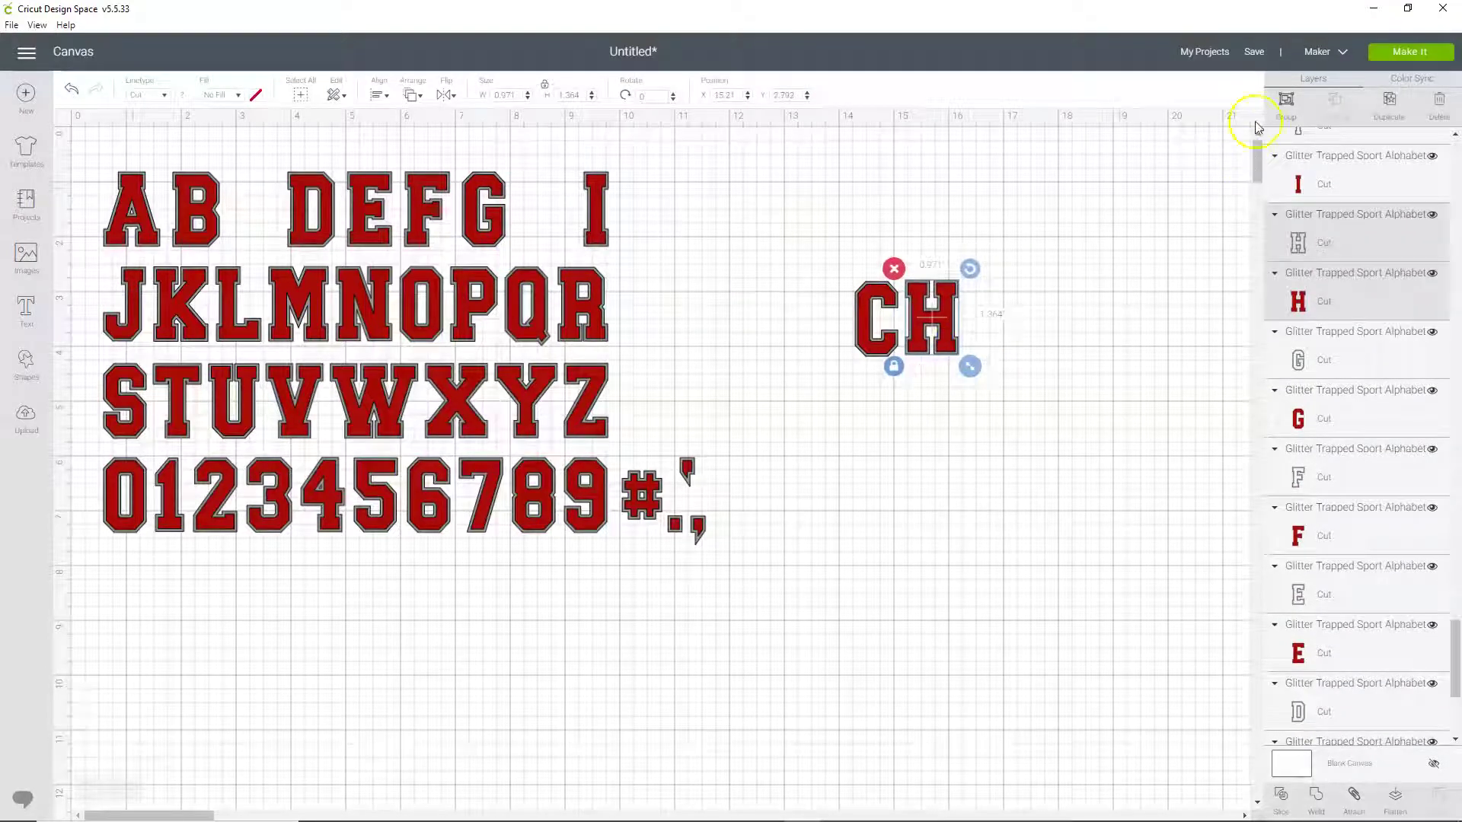
{"action": "left_click", "coordinate": [1285, 106]}
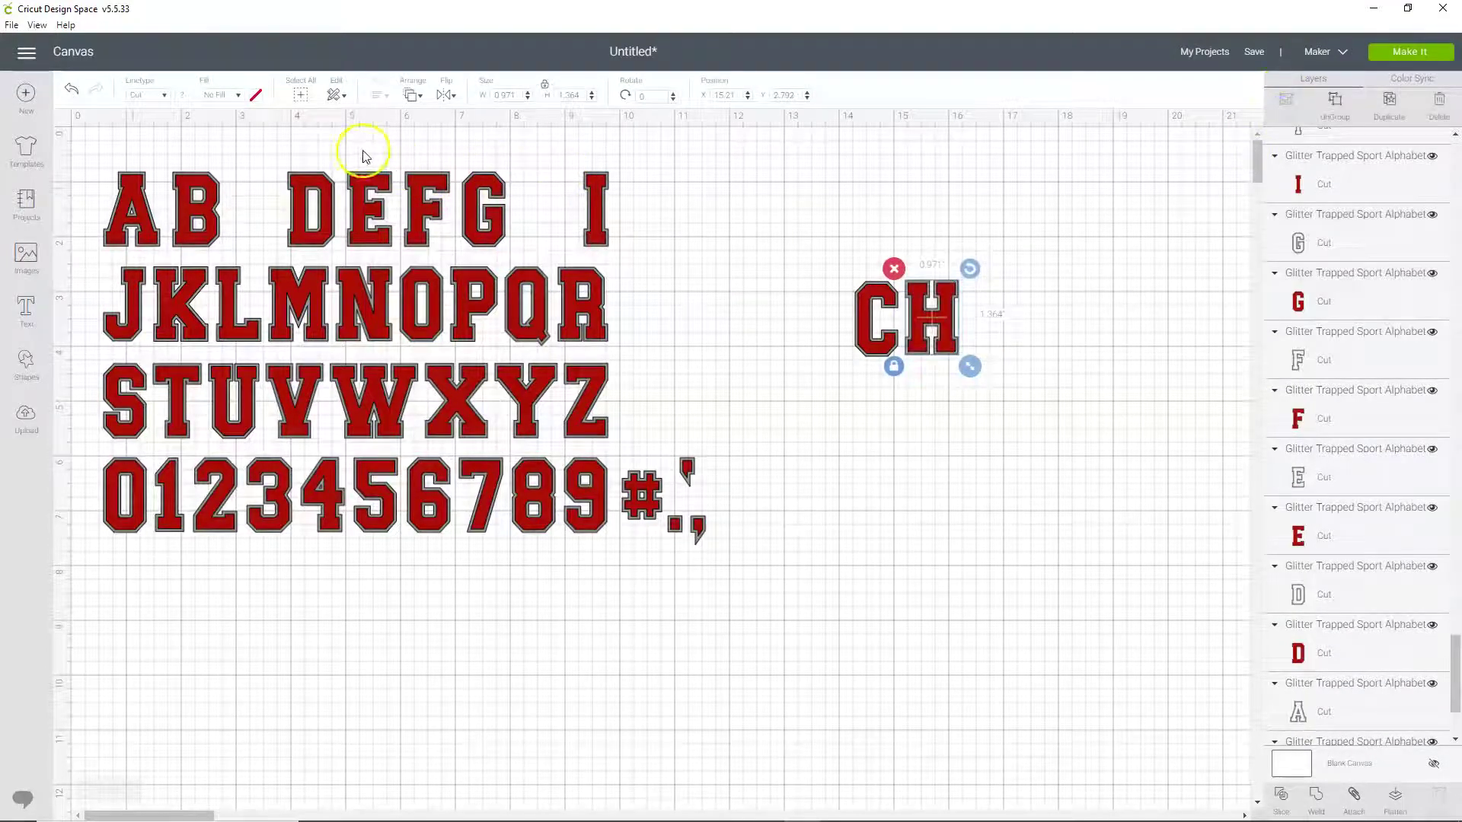
{"action": "left_click_drag", "start_coordinate": [362, 151], "coordinate": [982, 322]}
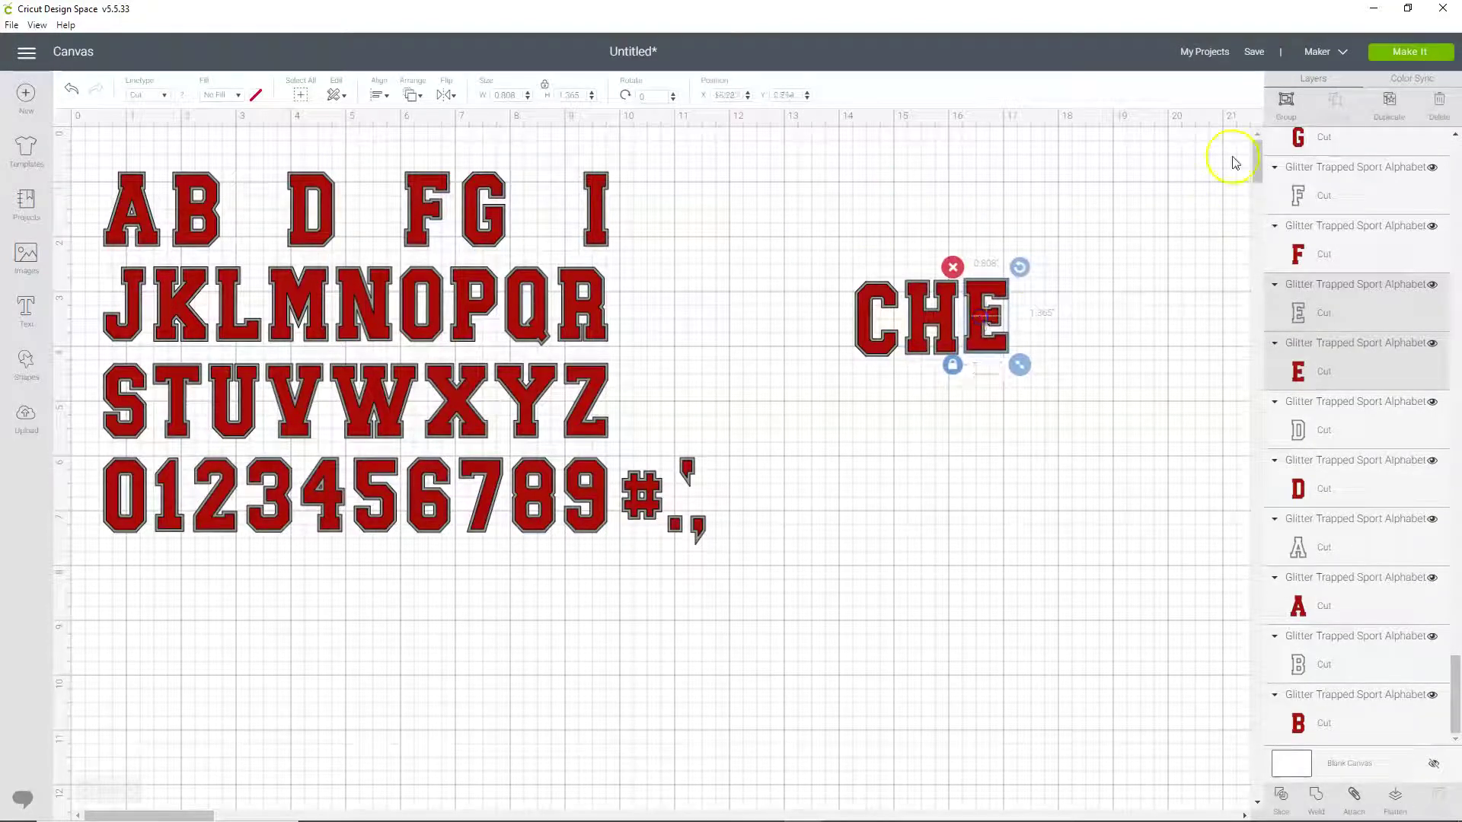
{"action": "left_click", "coordinate": [1286, 101]}
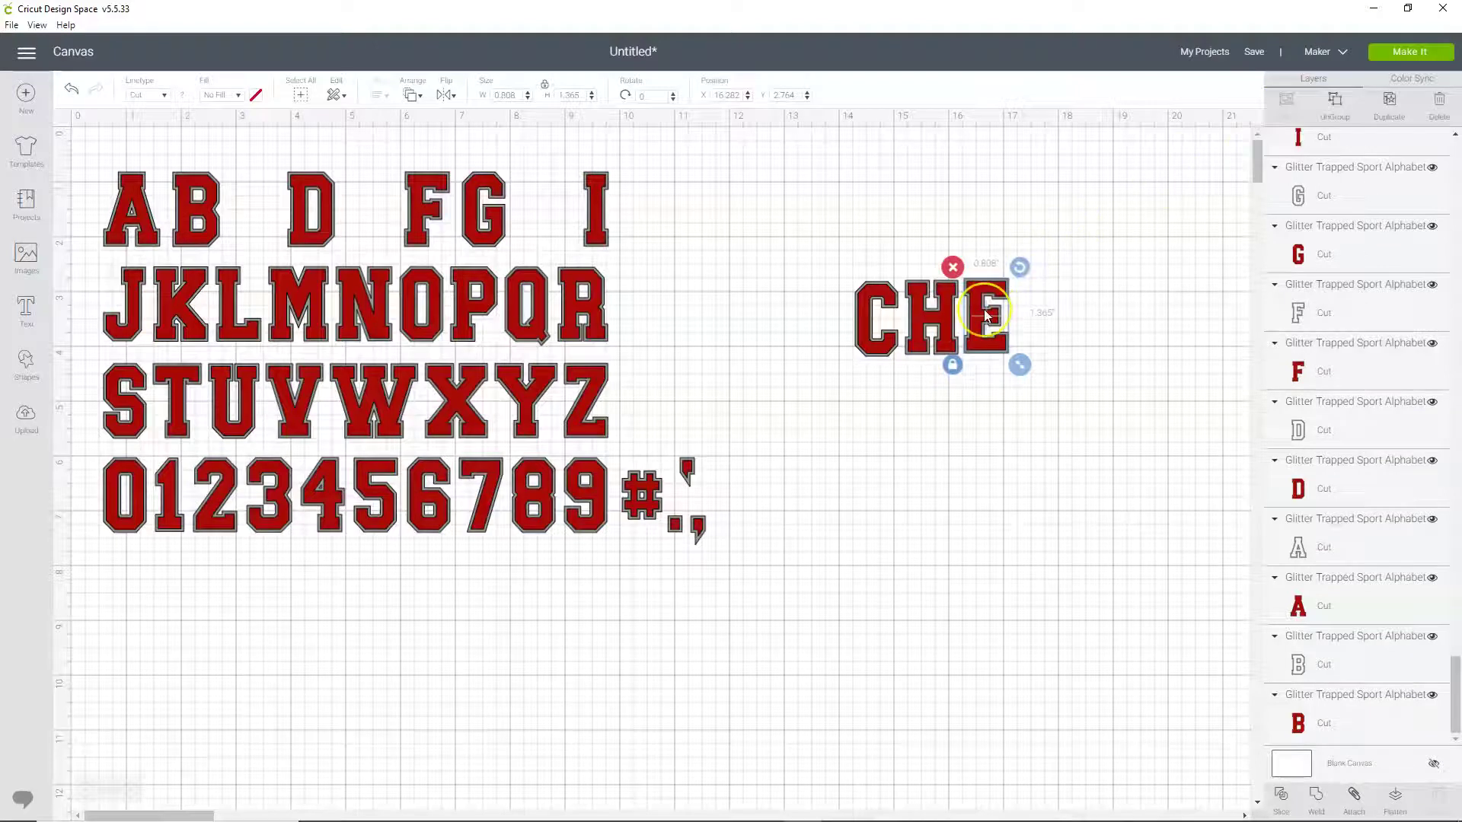
Duplicate the E beside itself and group the R with its outline to complete CHEER.
{"action": "right_click", "coordinate": [986, 317]}
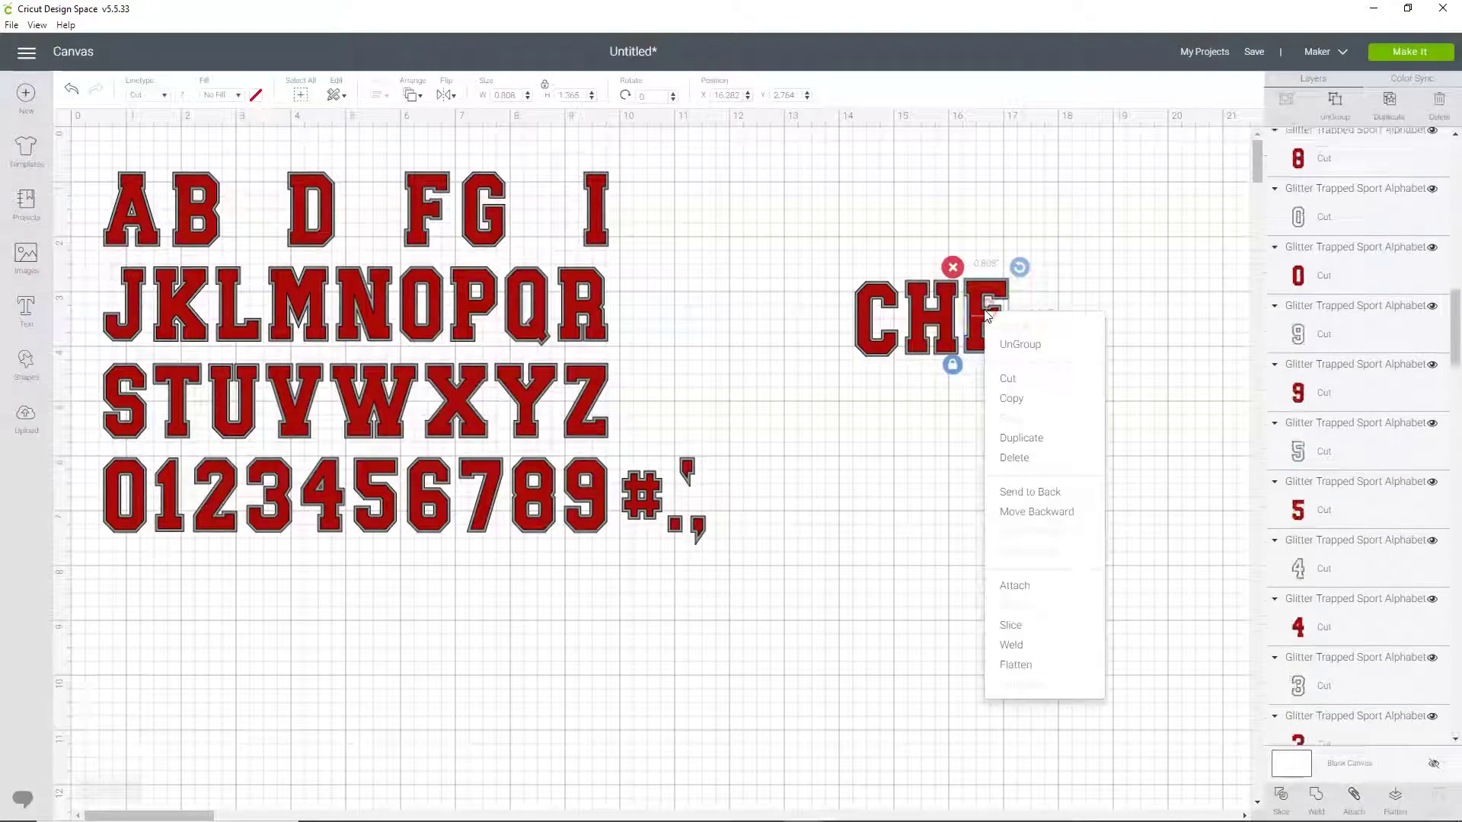
{"action": "left_click", "coordinate": [1020, 438]}
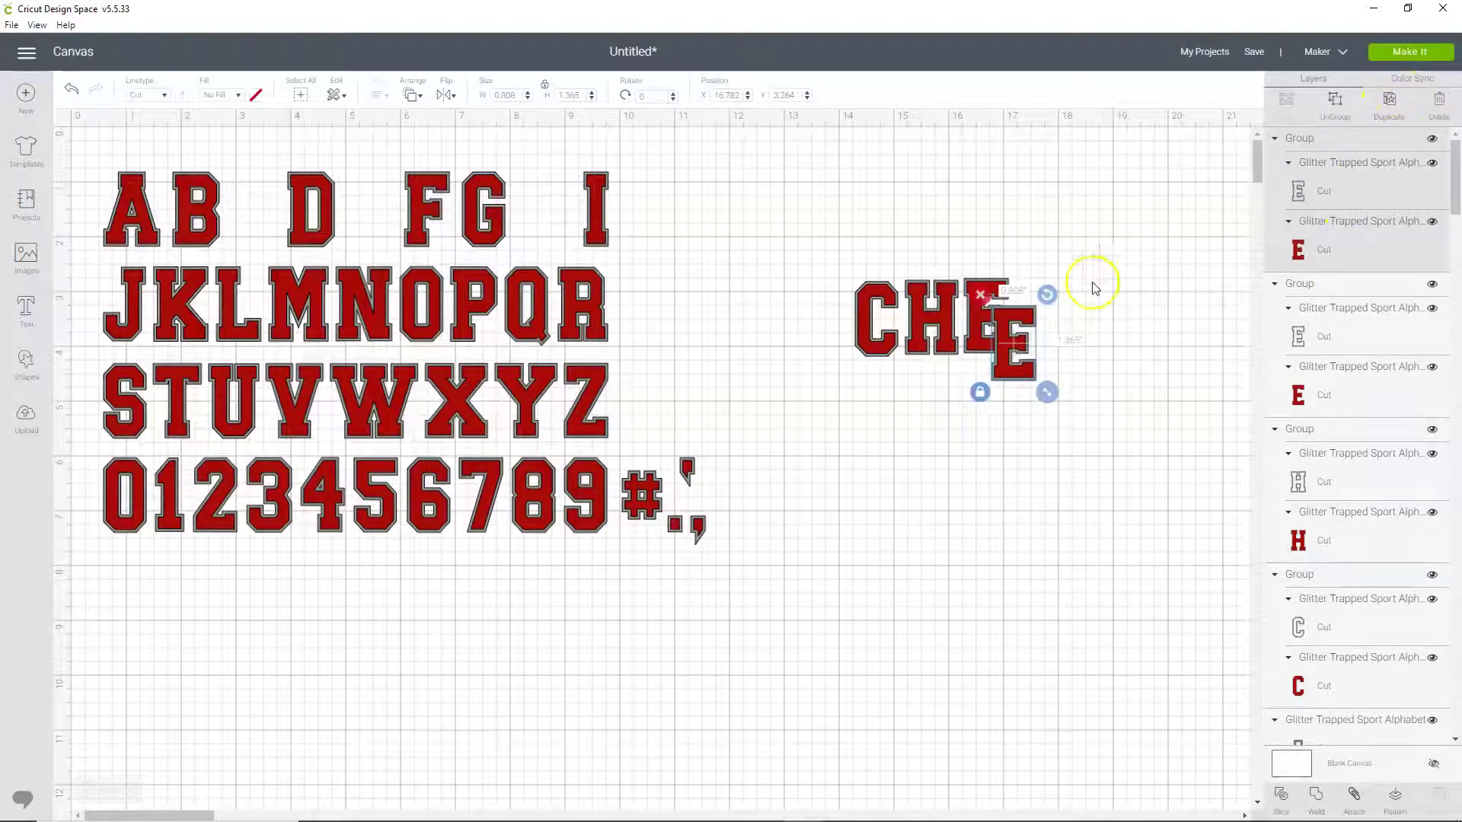
{"action": "left_click_drag", "start_coordinate": [1011, 337], "coordinate": [1030, 312]}
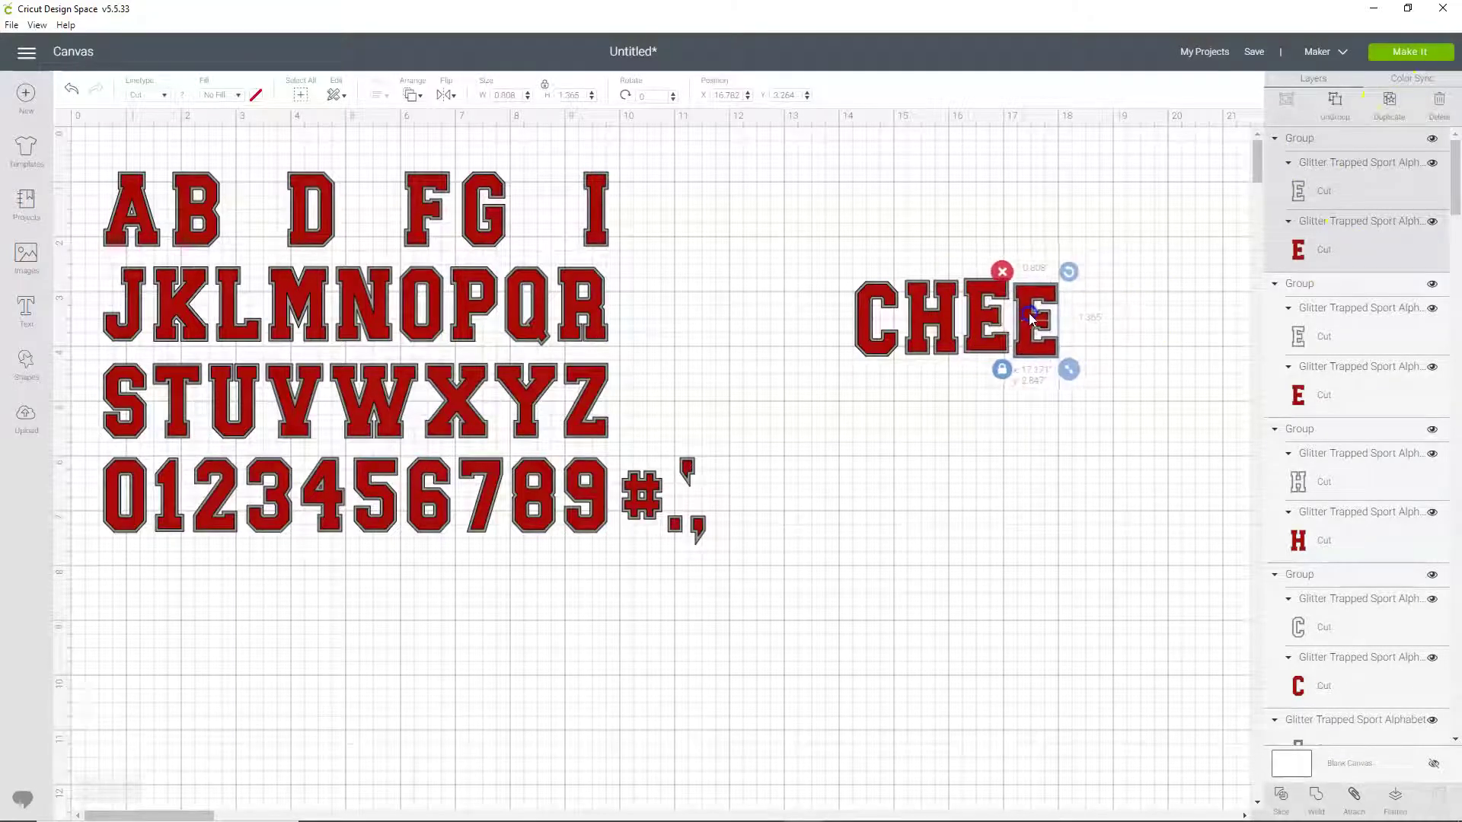
{"action": "left_click_drag", "start_coordinate": [612, 270], "coordinate": [1091, 318]}
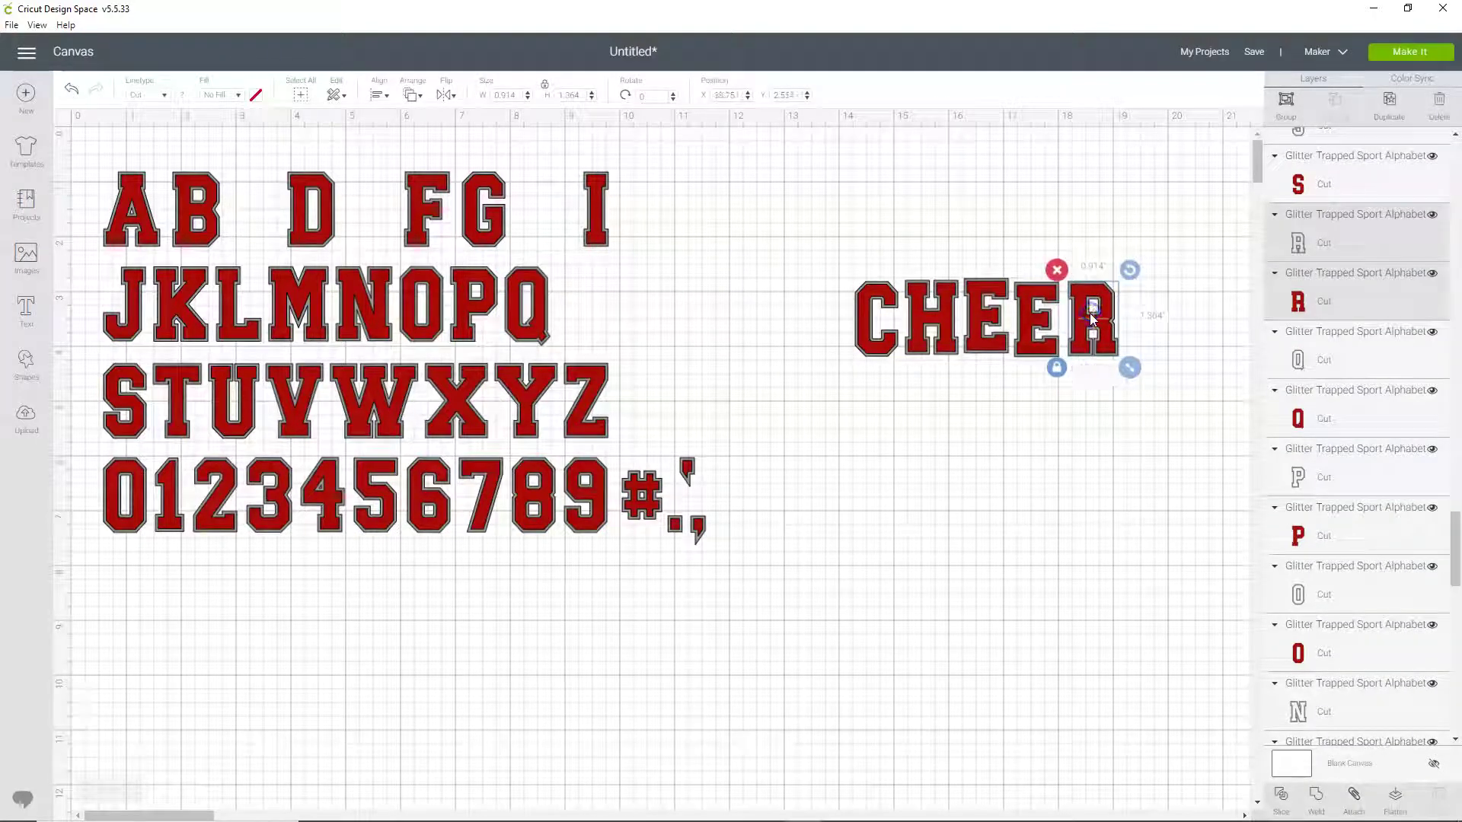
{"action": "left_click", "coordinate": [1286, 100]}
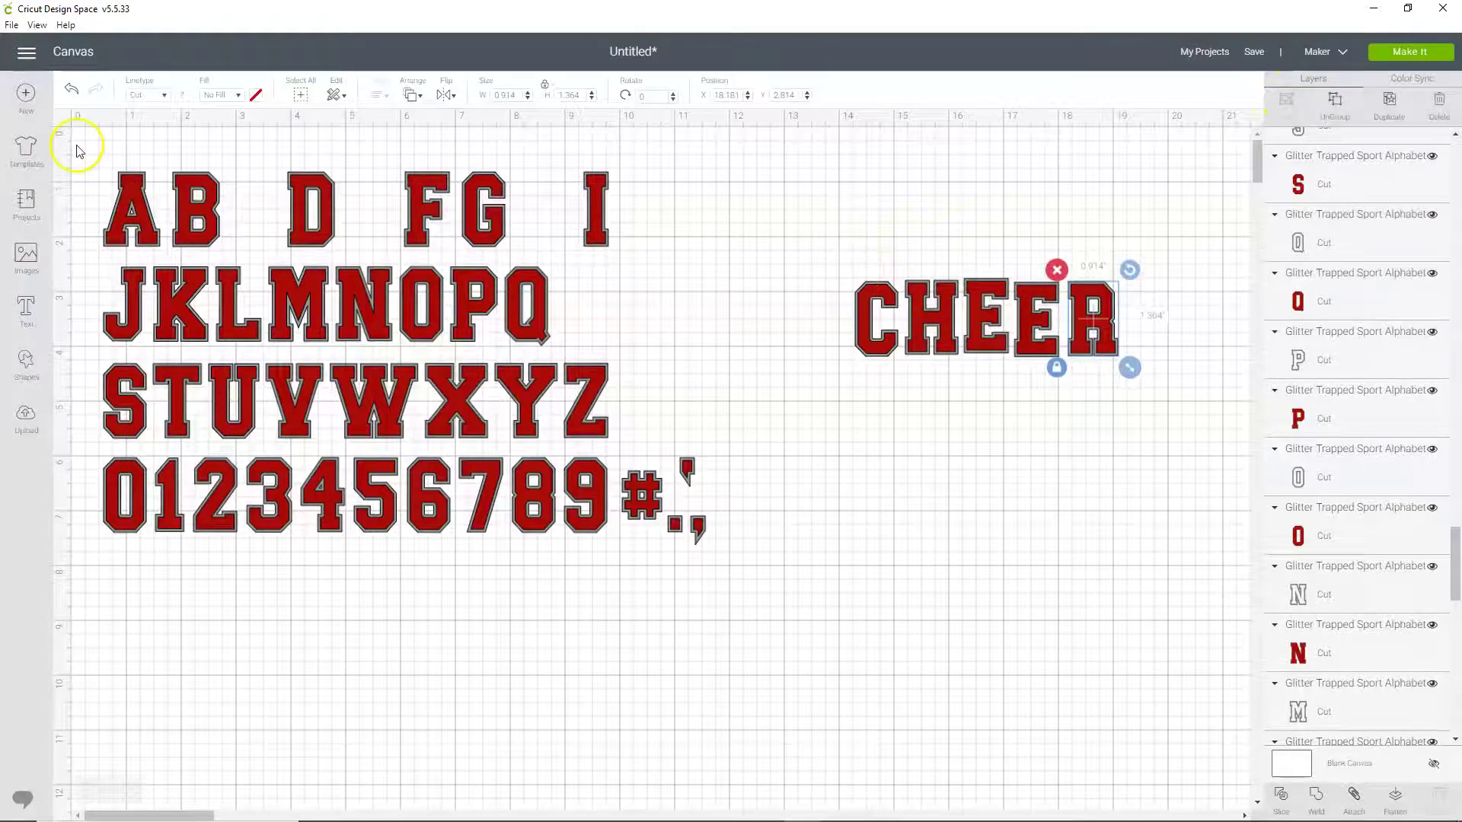
Delete all the leftover alphabet letters and numbers, keeping only the CHEER letters.
{"action": "left_click_drag", "start_coordinate": [75, 144], "coordinate": [731, 602]}
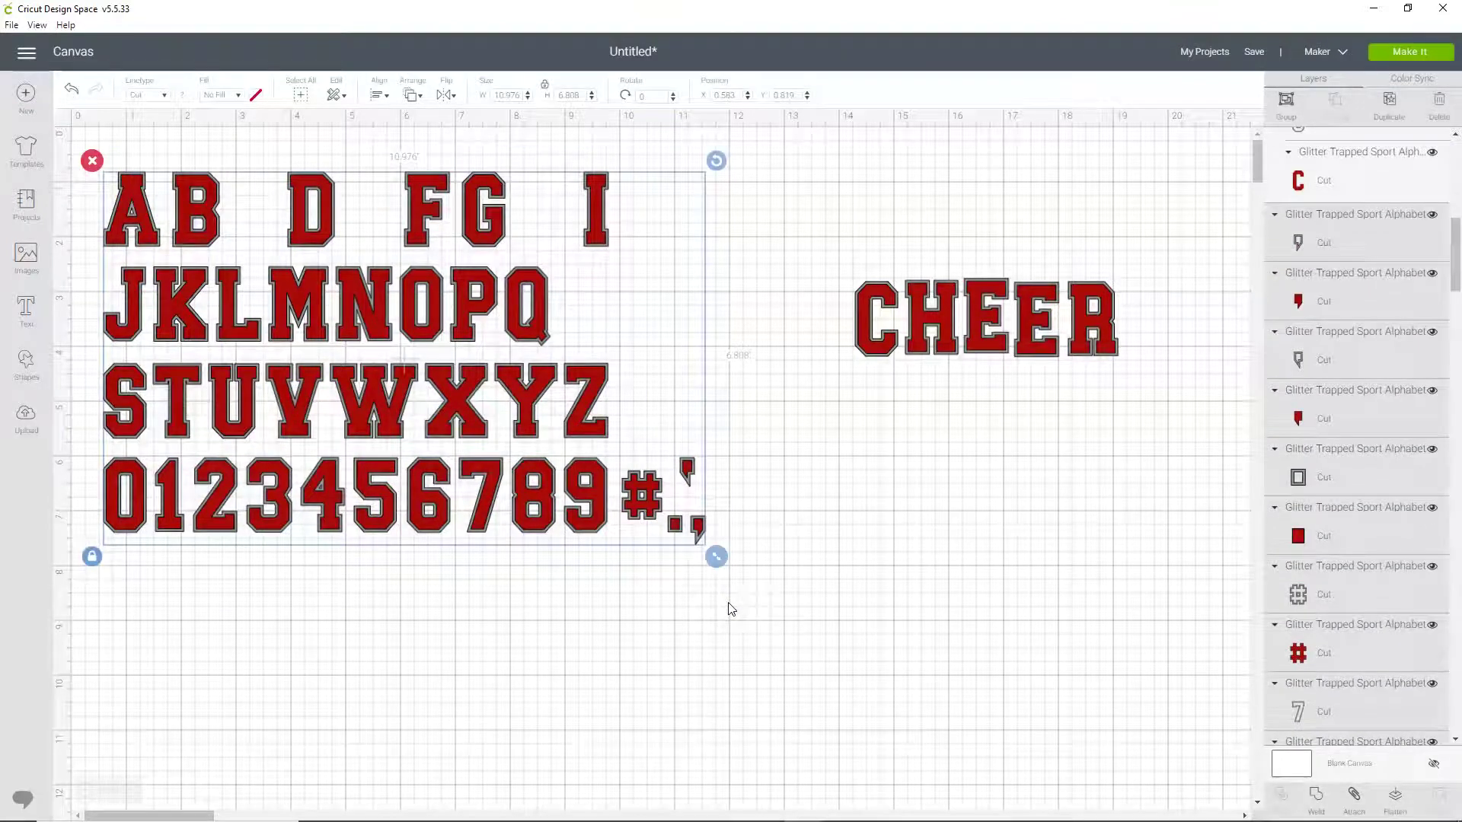
{"action": "key", "text": "Delete"}
{"action": "left_click", "coordinate": [718, 602]}
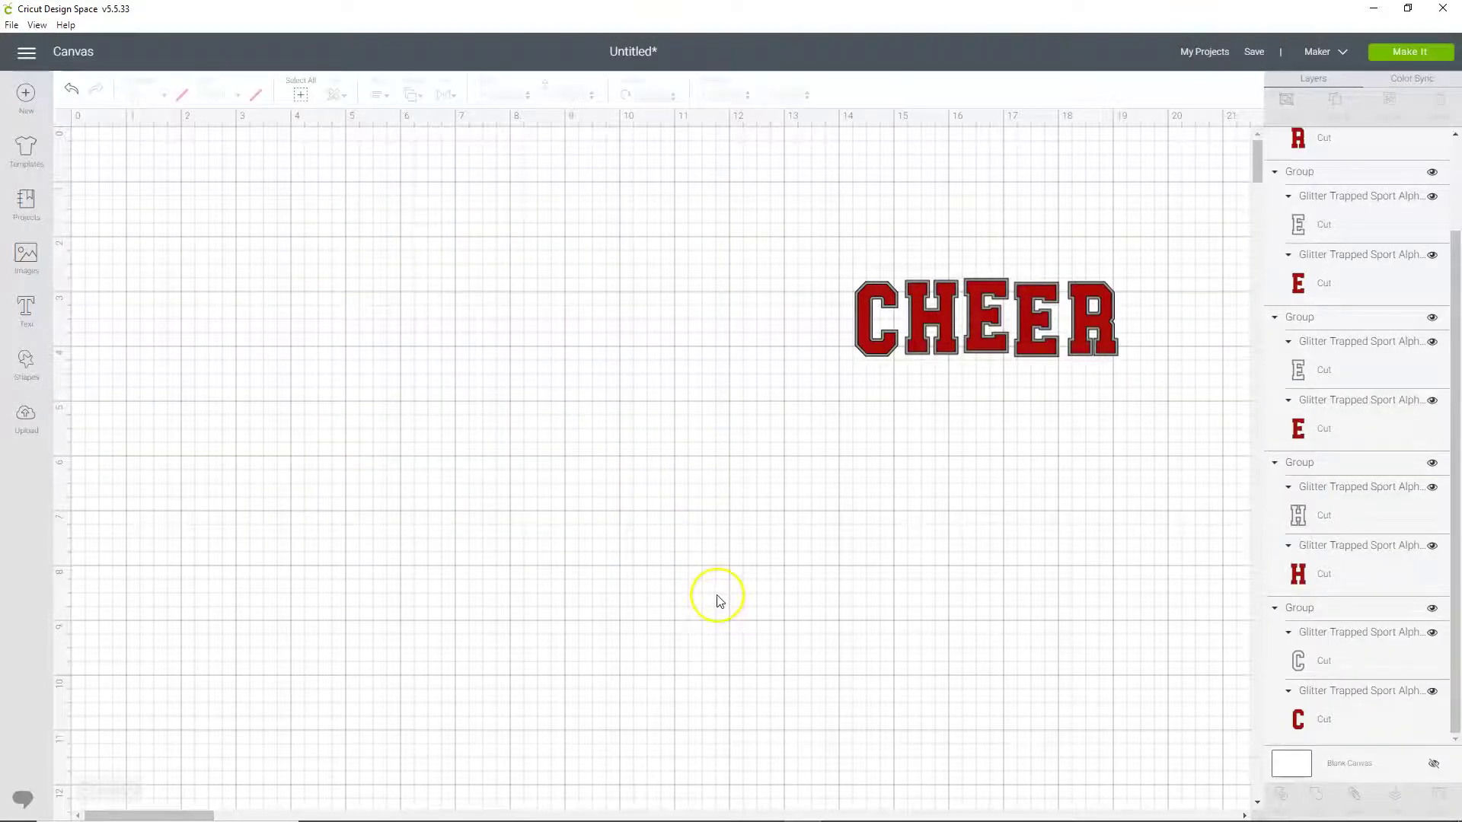
{"action": "left_click", "coordinate": [1307, 148]}
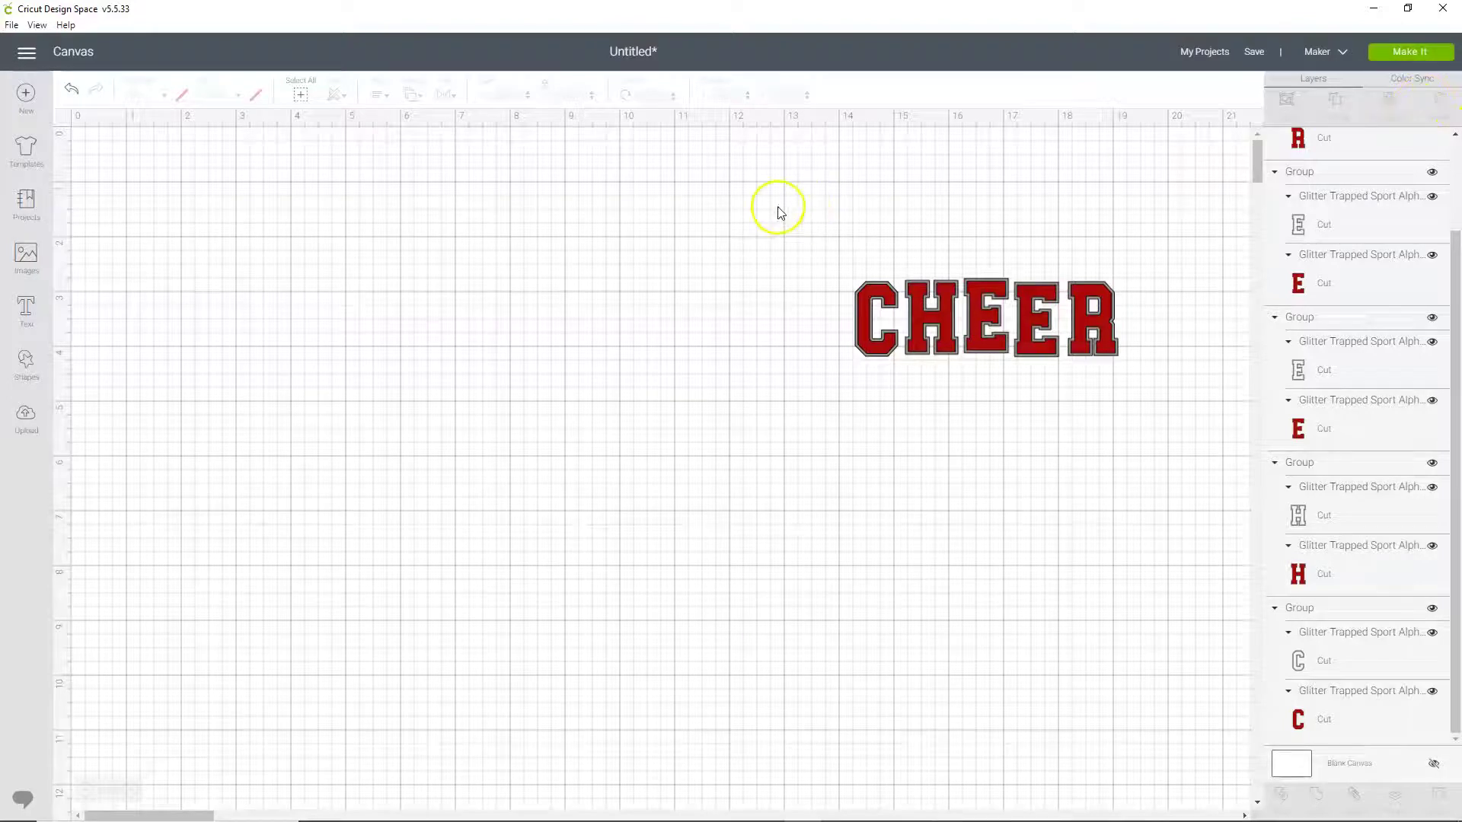
Move CHEER to the canvas's top-left and enlarge it to about 9.4 inches wide.
{"action": "left_click_drag", "start_coordinate": [806, 219], "coordinate": [1128, 399]}
{"action": "left_click_drag", "start_coordinate": [876, 316], "coordinate": [312, 297]}
{"action": "left_click_drag", "start_coordinate": [403, 289], "coordinate": [680, 415]}
{"action": "left_click", "coordinate": [592, 450]}
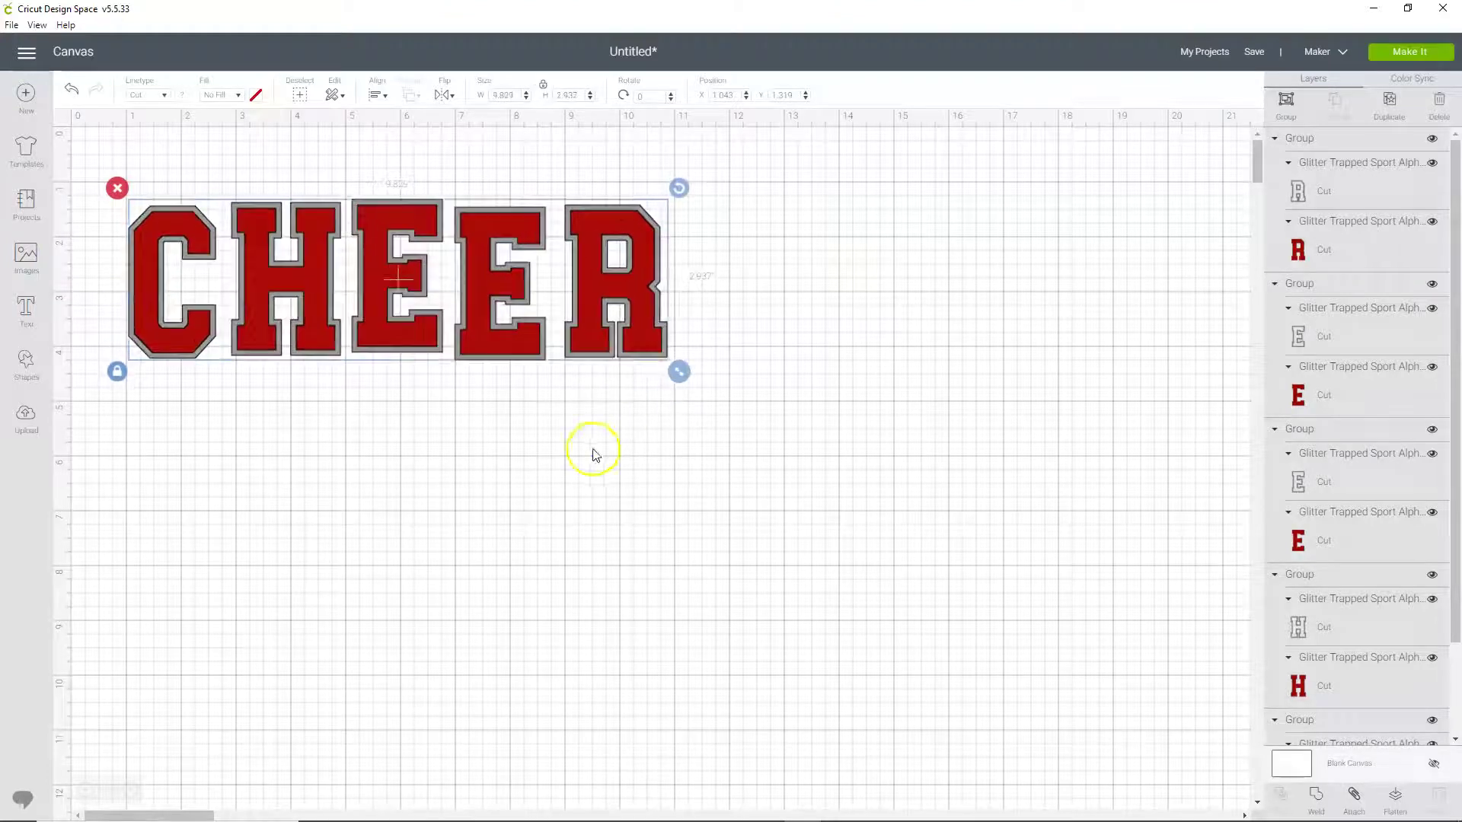
Nudge the H, both Es and the R left so the outlines touch, then select the word.
{"action": "left_click_drag", "start_coordinate": [308, 286], "coordinate": [302, 290]}
{"action": "left_click_drag", "start_coordinate": [387, 236], "coordinate": [377, 242]}
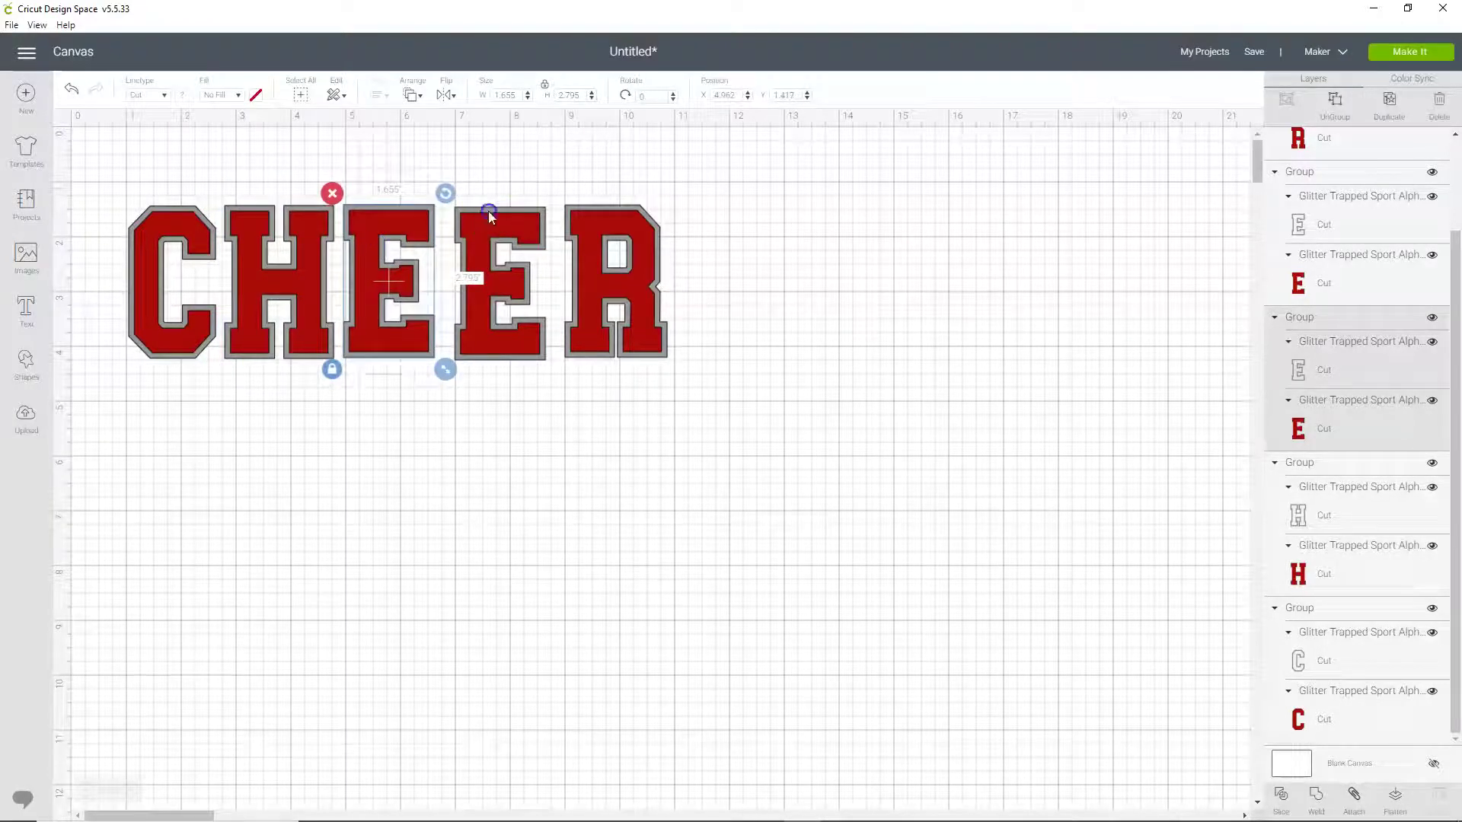
{"action": "mouse_move", "coordinate": [489, 216]}
{"action": "left_mouse_down"}
{"action": "mouse_move", "coordinate": [475, 219]}
{"action": "mouse_move", "coordinate": [483, 208]}
{"action": "left_mouse_up"}
{"action": "left_click_drag", "start_coordinate": [573, 218], "coordinate": [565, 216]}
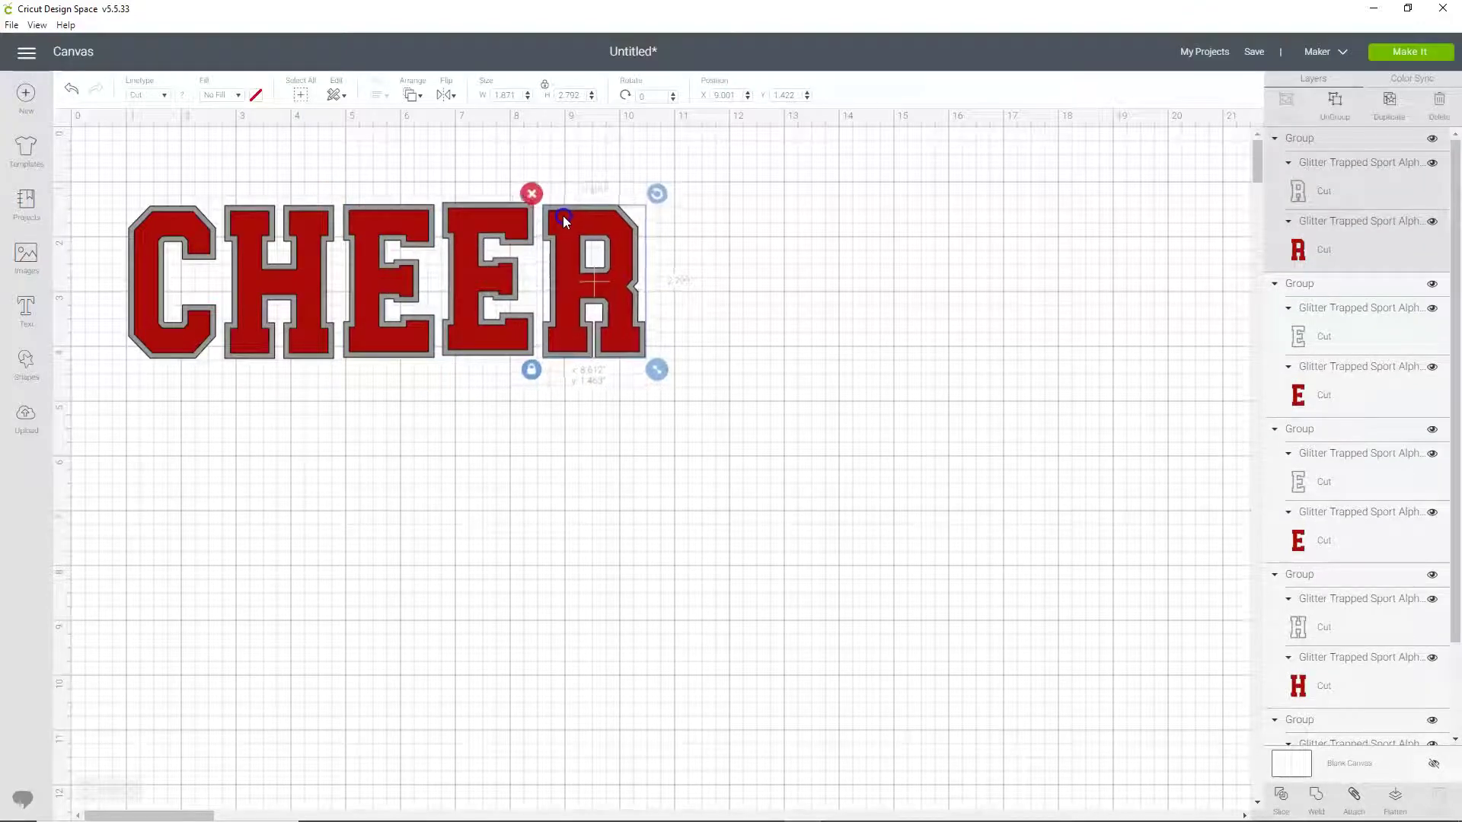
{"action": "left_click_drag", "start_coordinate": [105, 169], "coordinate": [741, 431]}
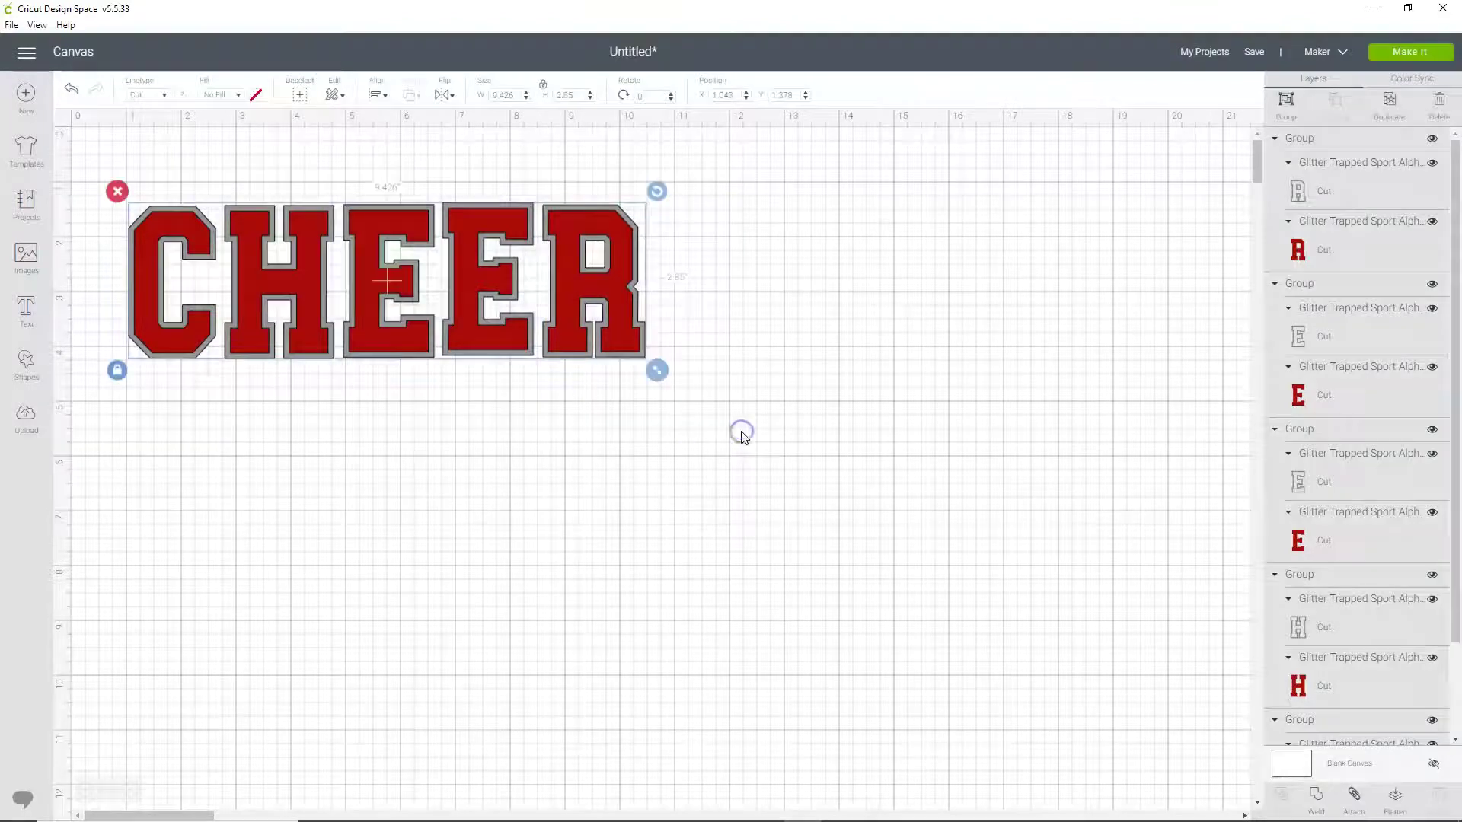
Align the CHEER letters with Center Vertically, bringing the word's height to 2.795 in.
{"action": "left_click", "coordinate": [378, 99]}
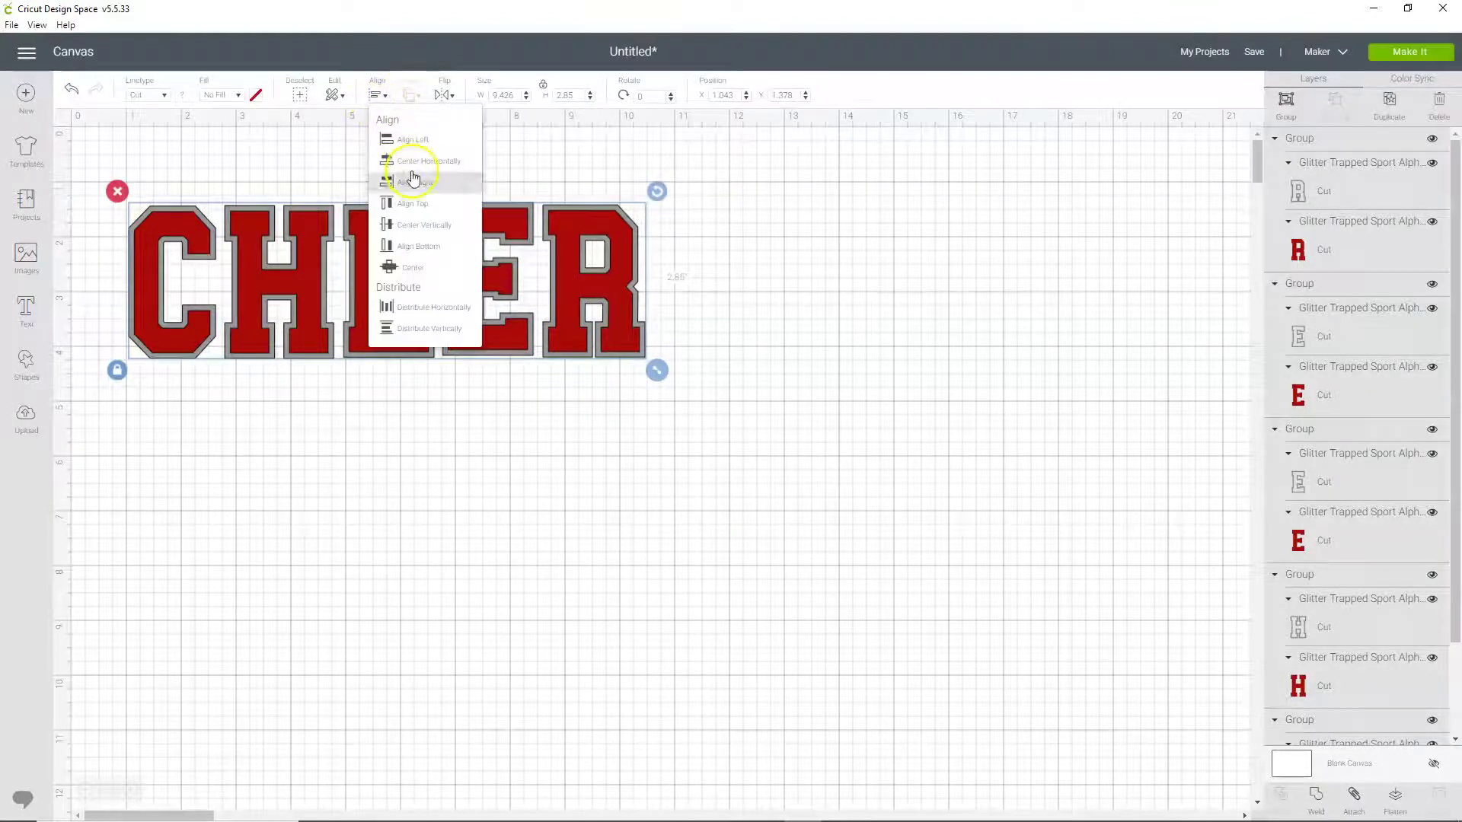
{"action": "left_click", "coordinate": [424, 229]}
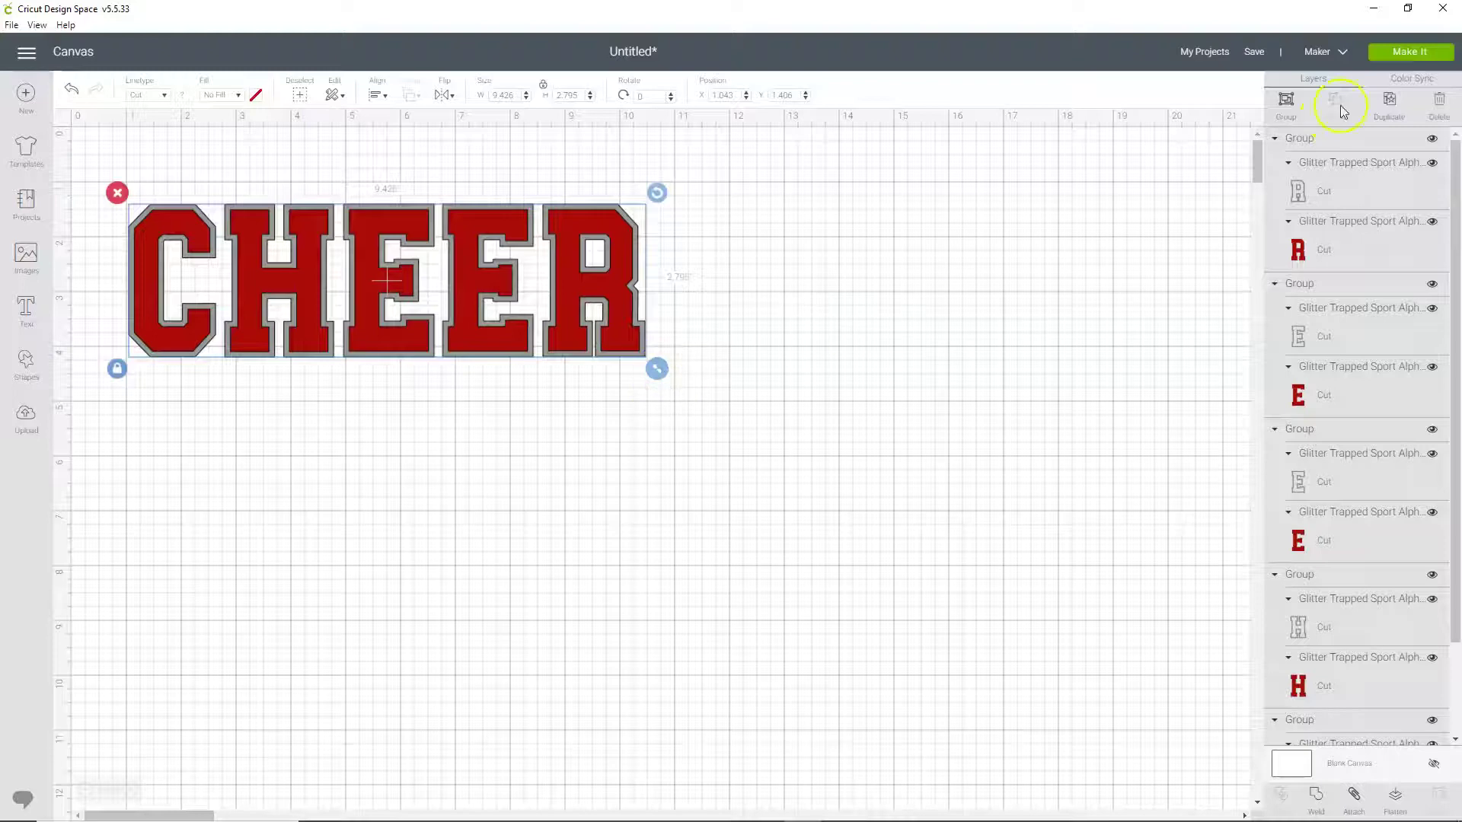
{"action": "left_click", "coordinate": [1411, 52]}
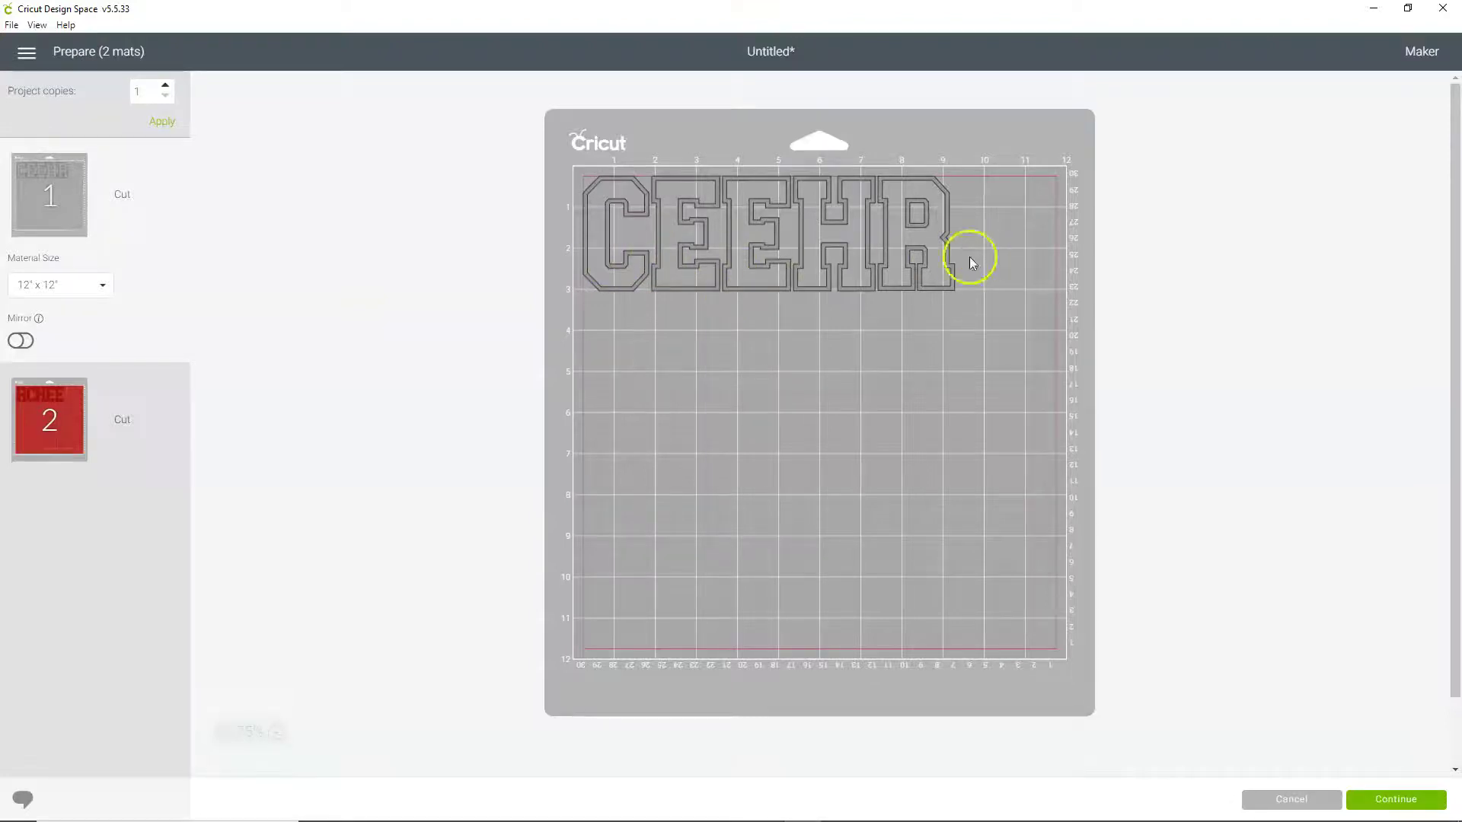
{"action": "left_click", "coordinate": [79, 419]}
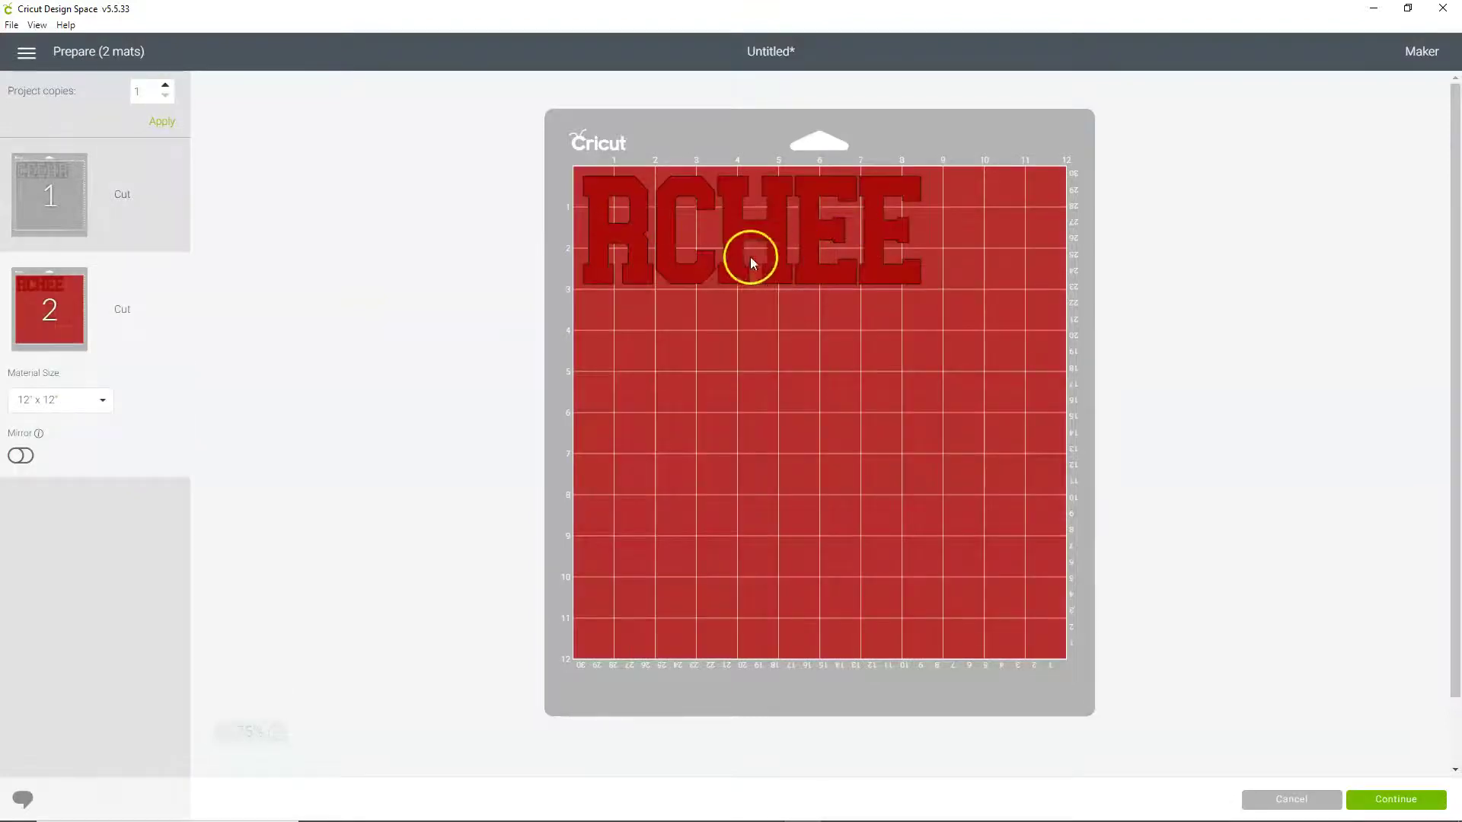
{"action": "left_click", "coordinate": [1298, 802]}
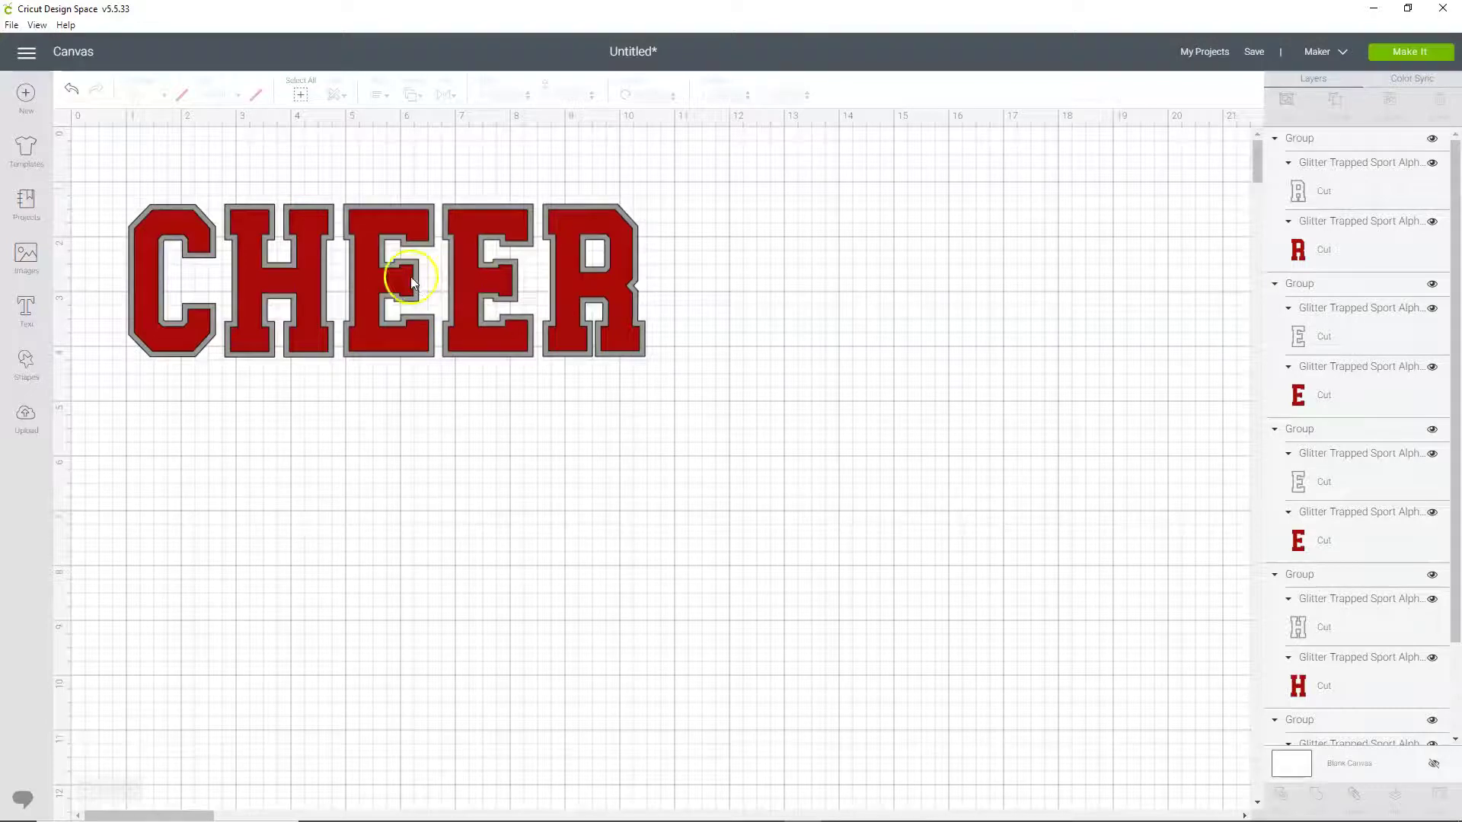
Ungroup the C, H, E, E and R into separate grey outline and red fill layers.
{"action": "left_click", "coordinate": [204, 240]}
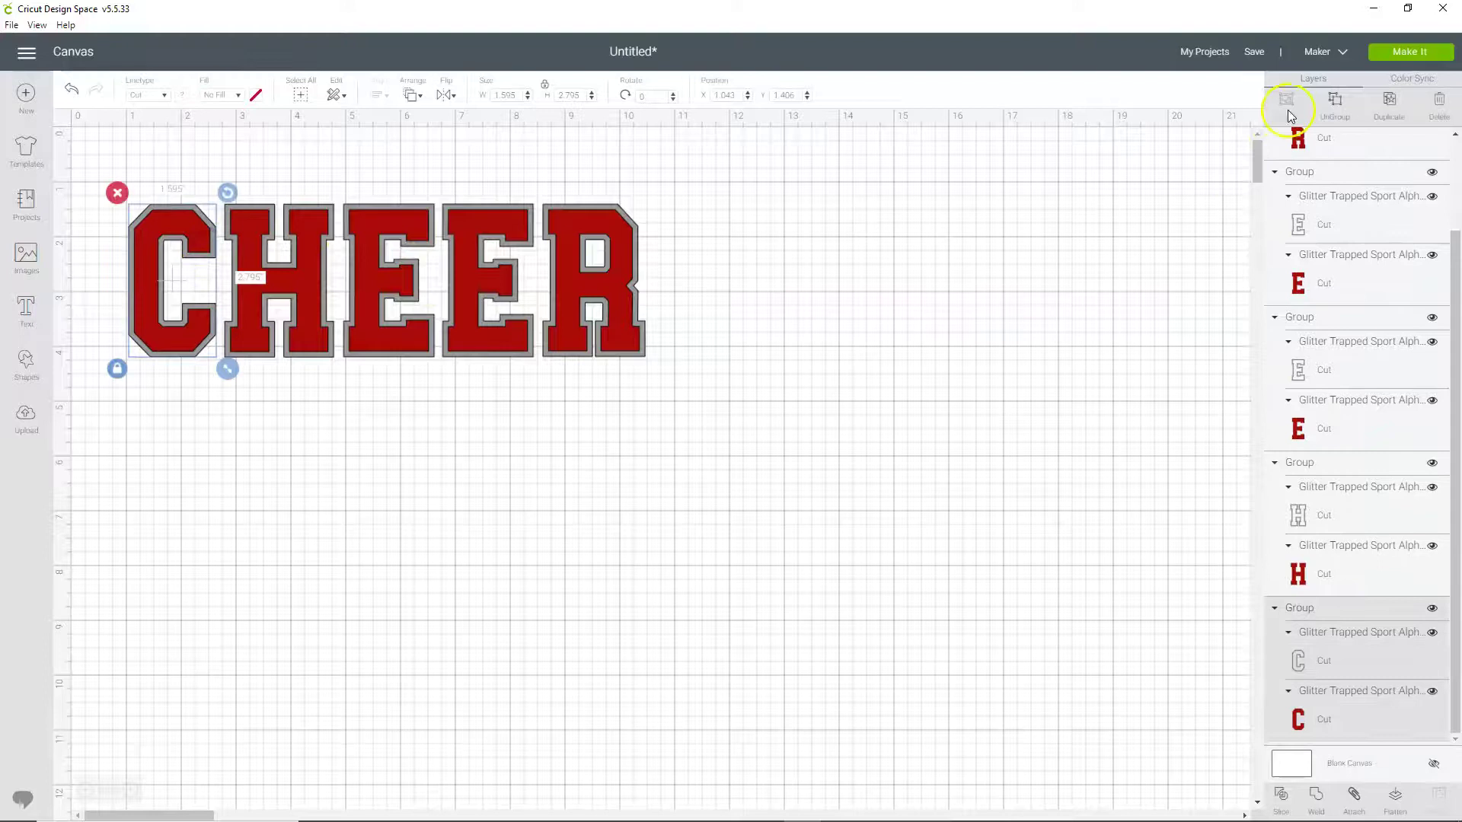
{"action": "left_click", "coordinate": [1338, 101]}
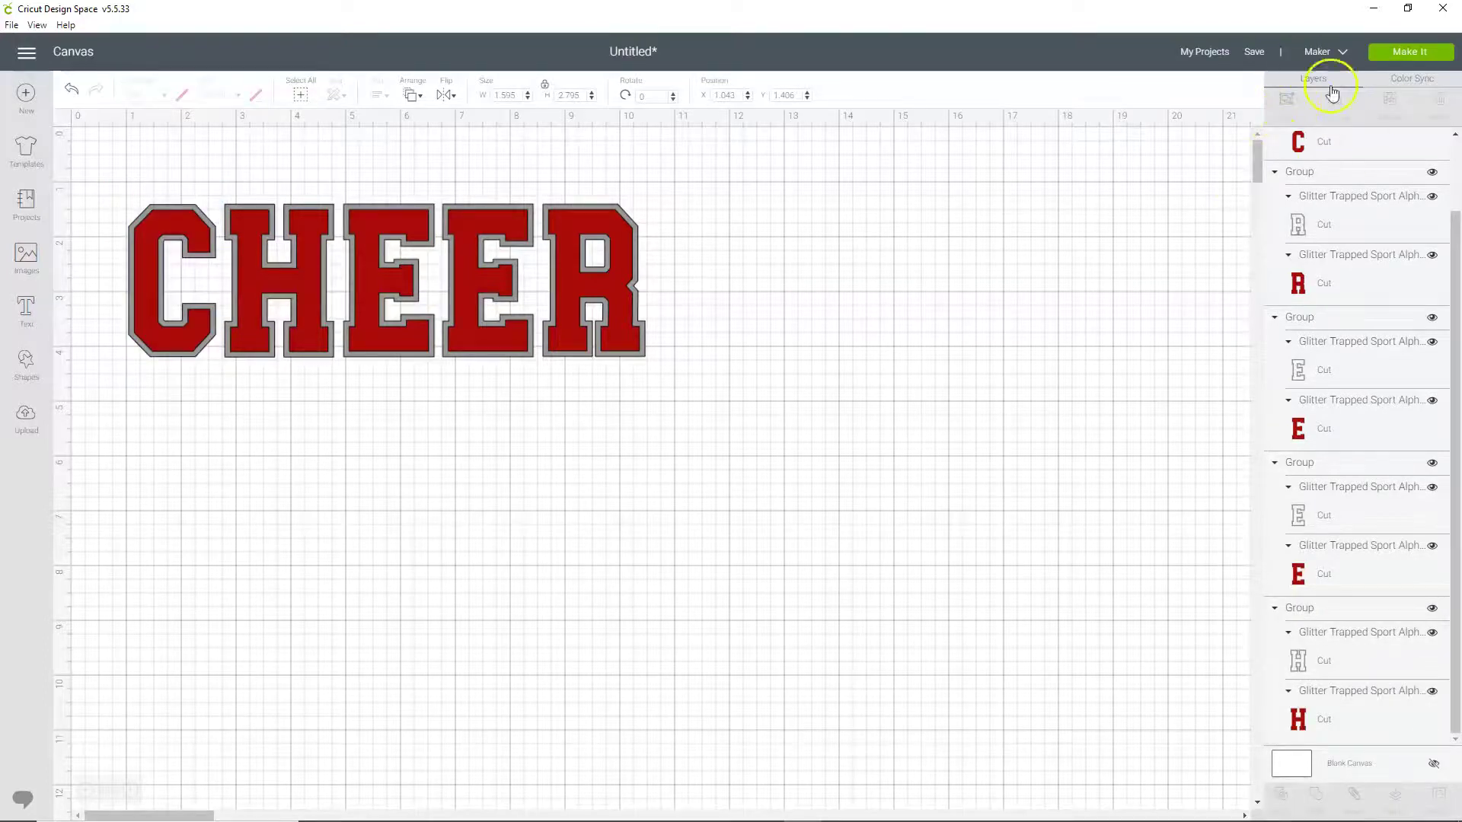
{"action": "left_click", "coordinate": [259, 262]}
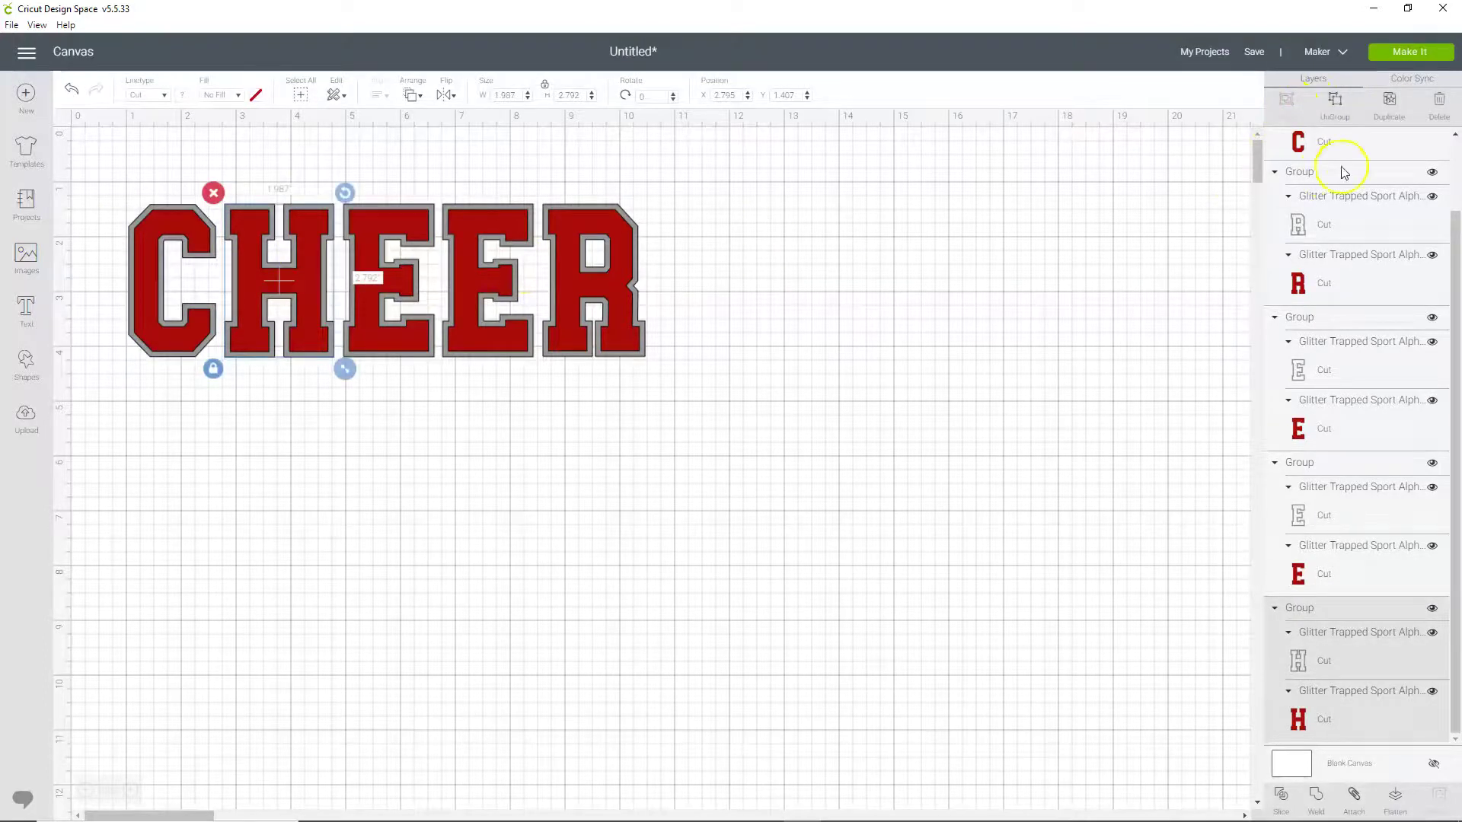
{"action": "left_click", "coordinate": [1338, 101]}
{"action": "left_click", "coordinate": [418, 232]}
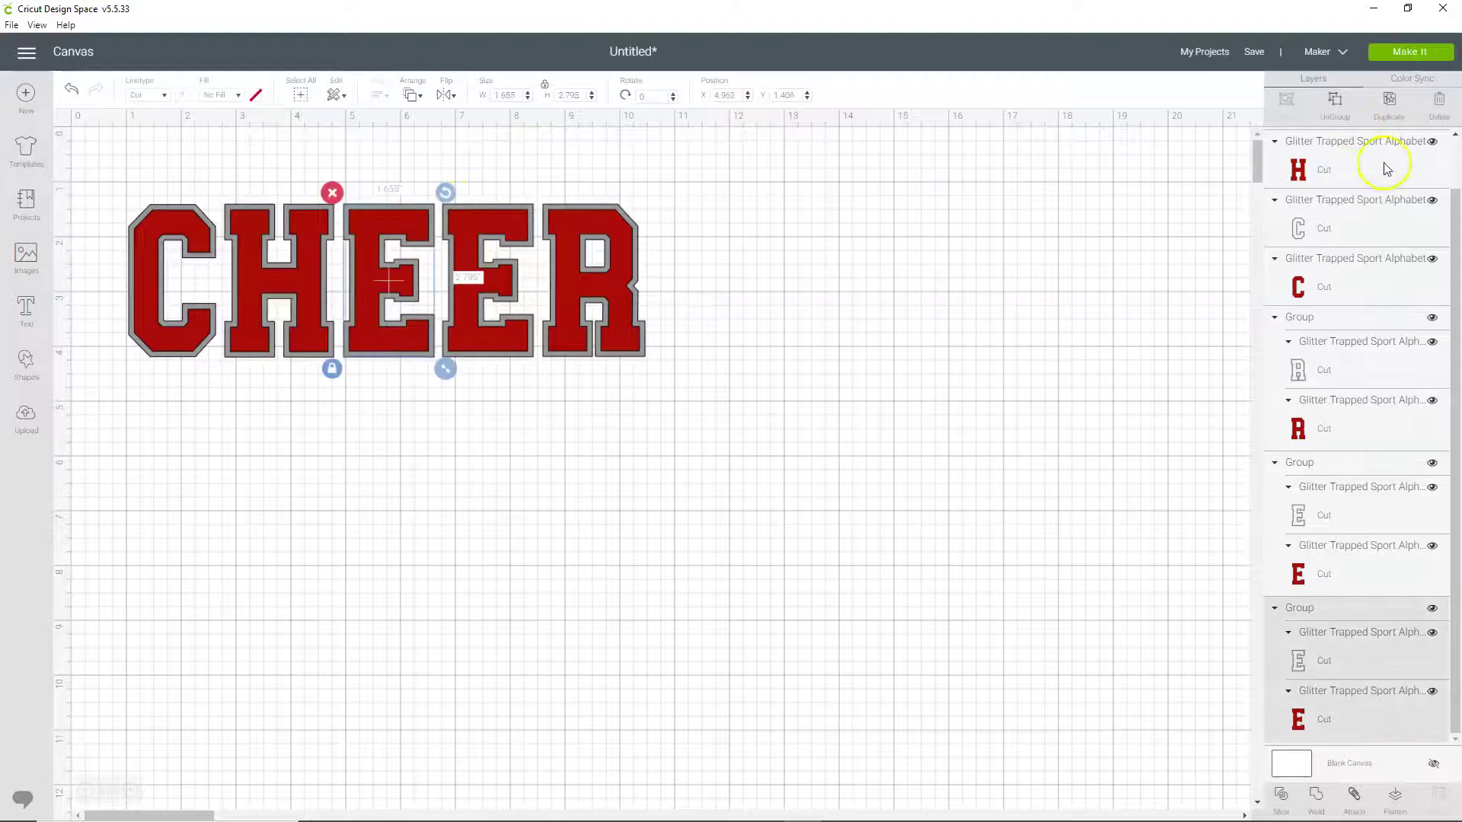
{"action": "left_click", "coordinate": [1335, 104]}
{"action": "left_click", "coordinate": [461, 226]}
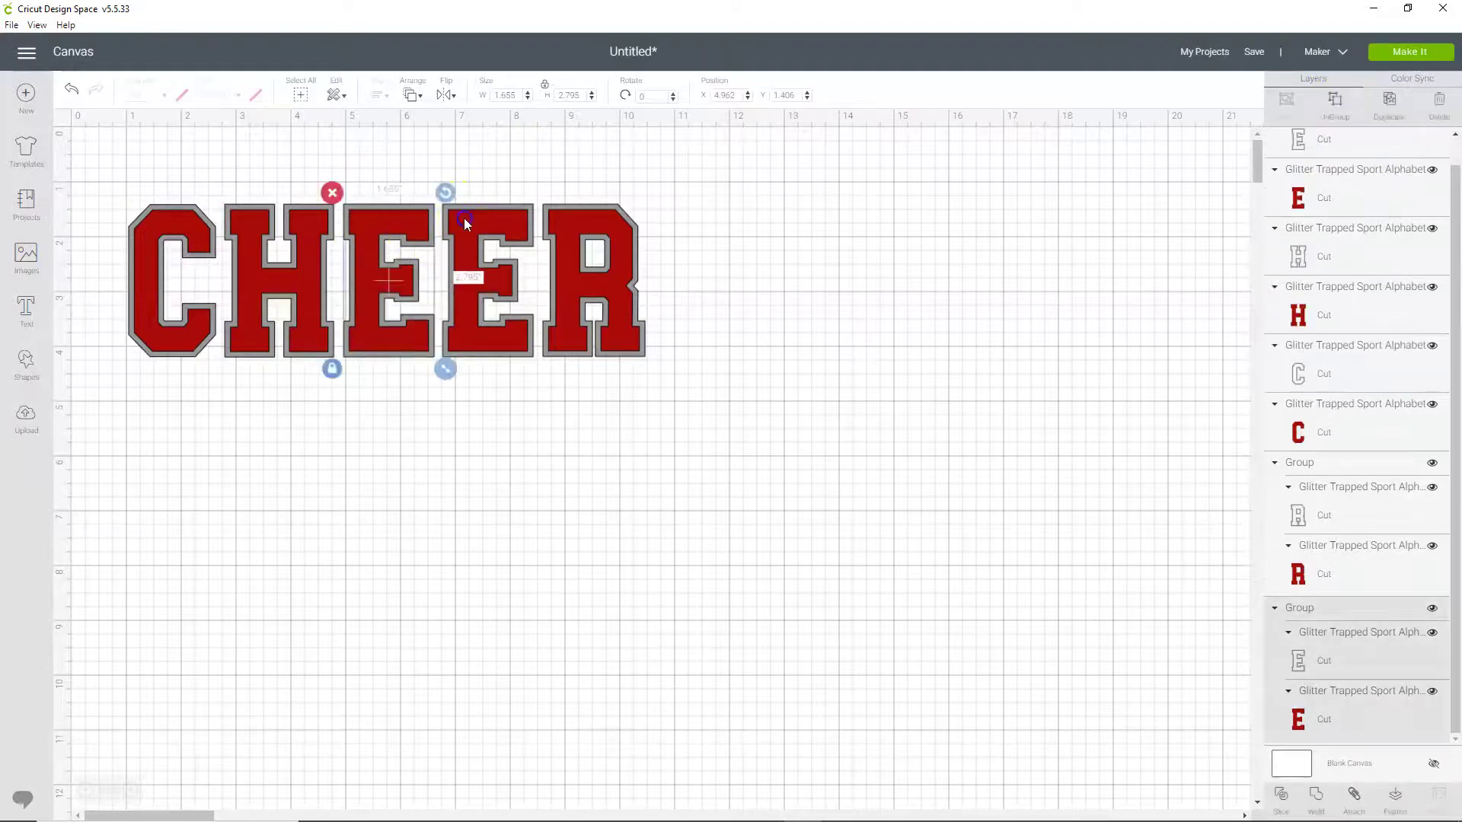
{"action": "left_click", "coordinate": [1341, 103]}
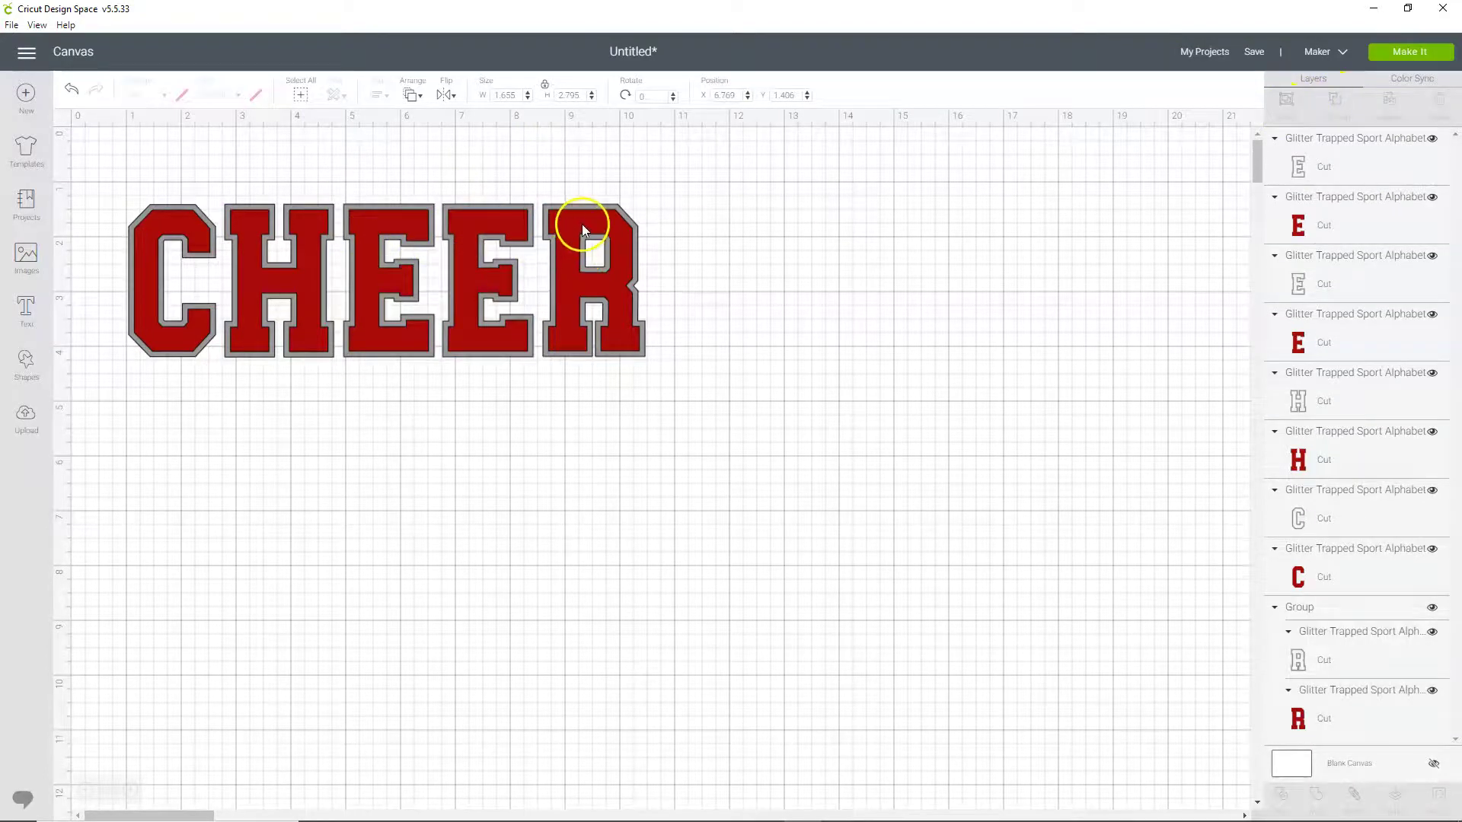
{"action": "left_click", "coordinate": [585, 230]}
{"action": "left_click", "coordinate": [1340, 101]}
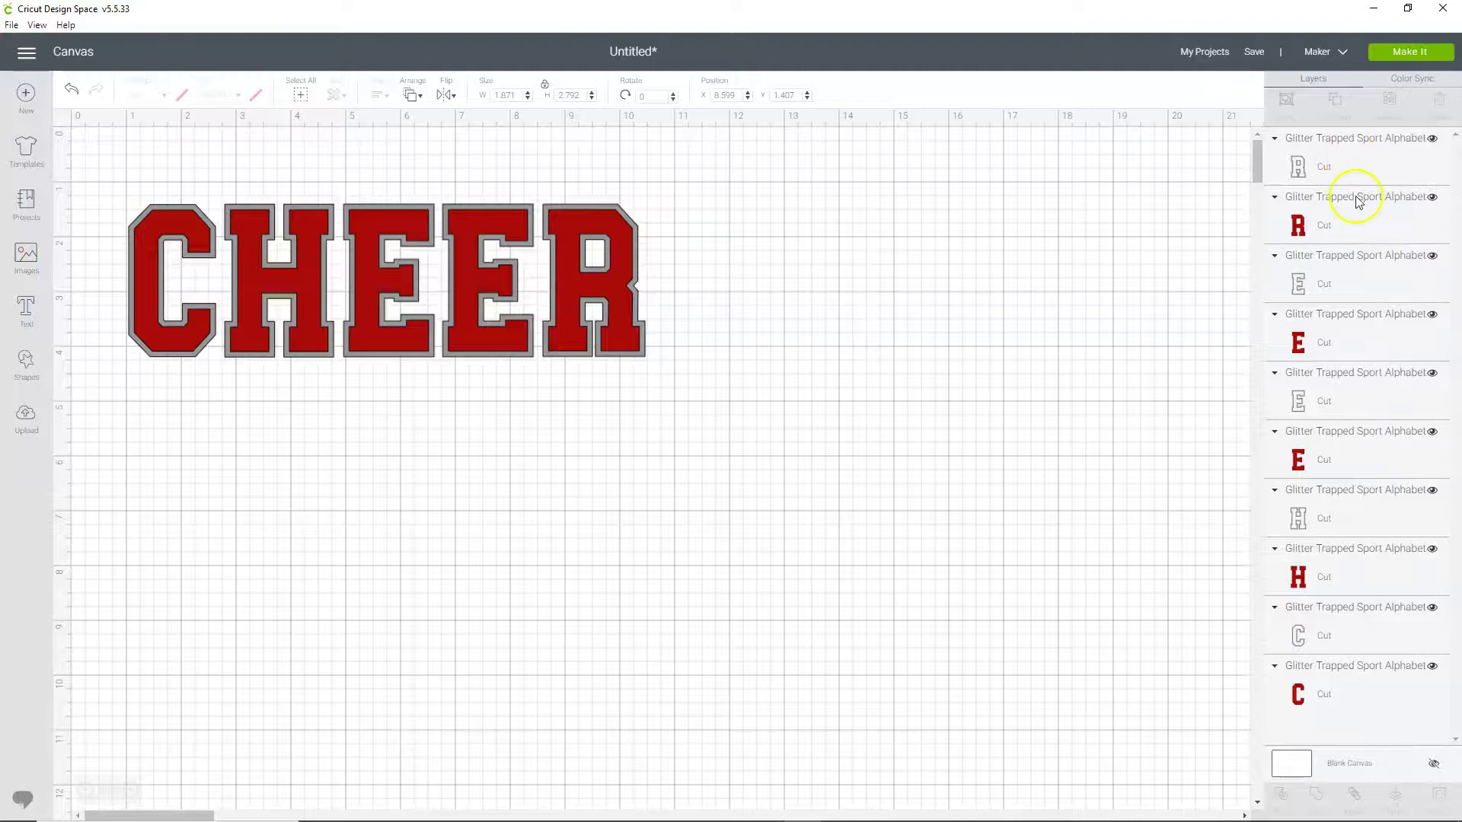
Attach the grey R, E, E, H and C outline layers together as one set.
{"action": "left_click", "coordinate": [1351, 172]}
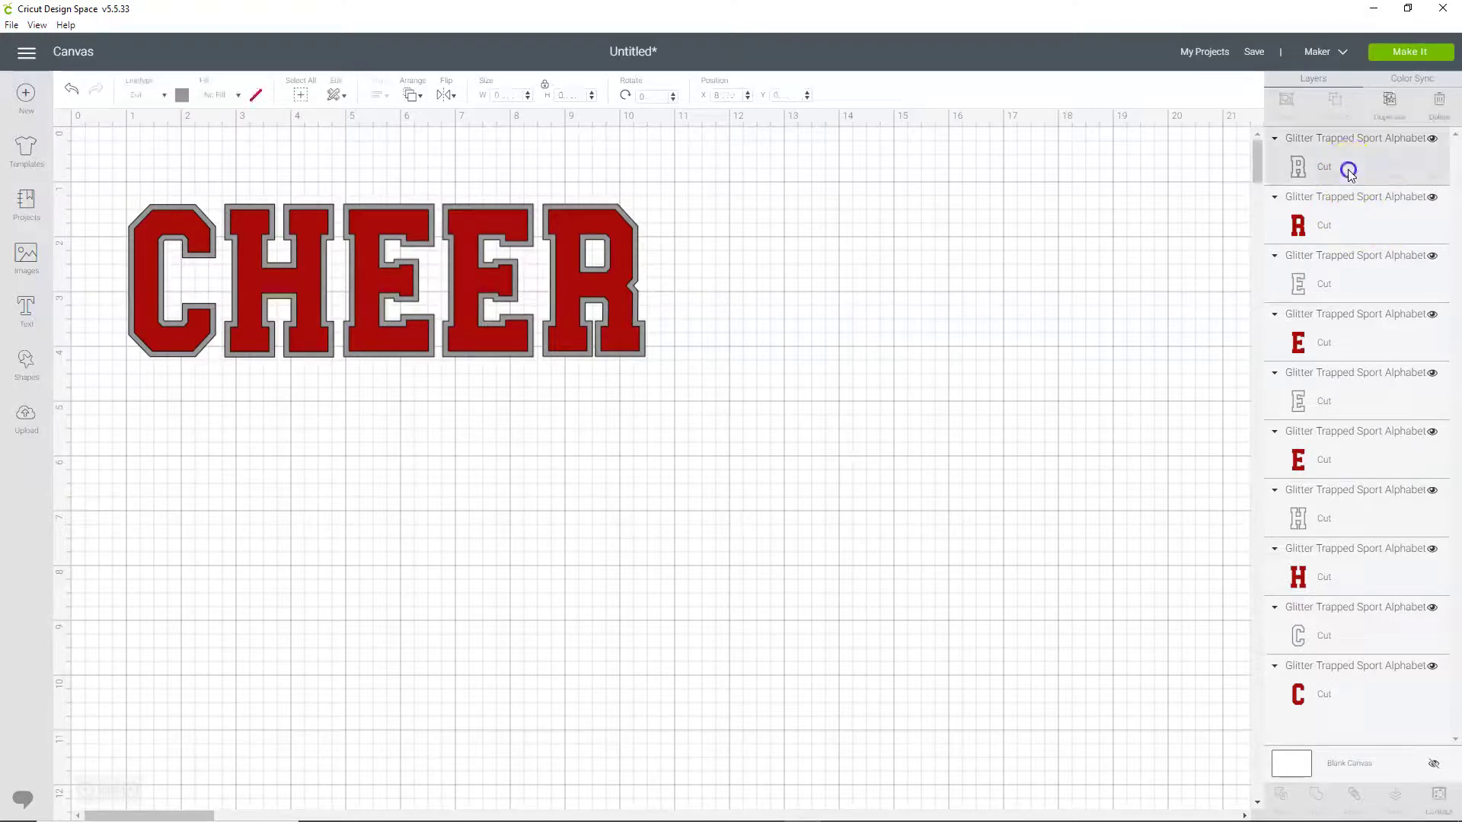
{"action": "left_click", "coordinate": [1300, 170]}
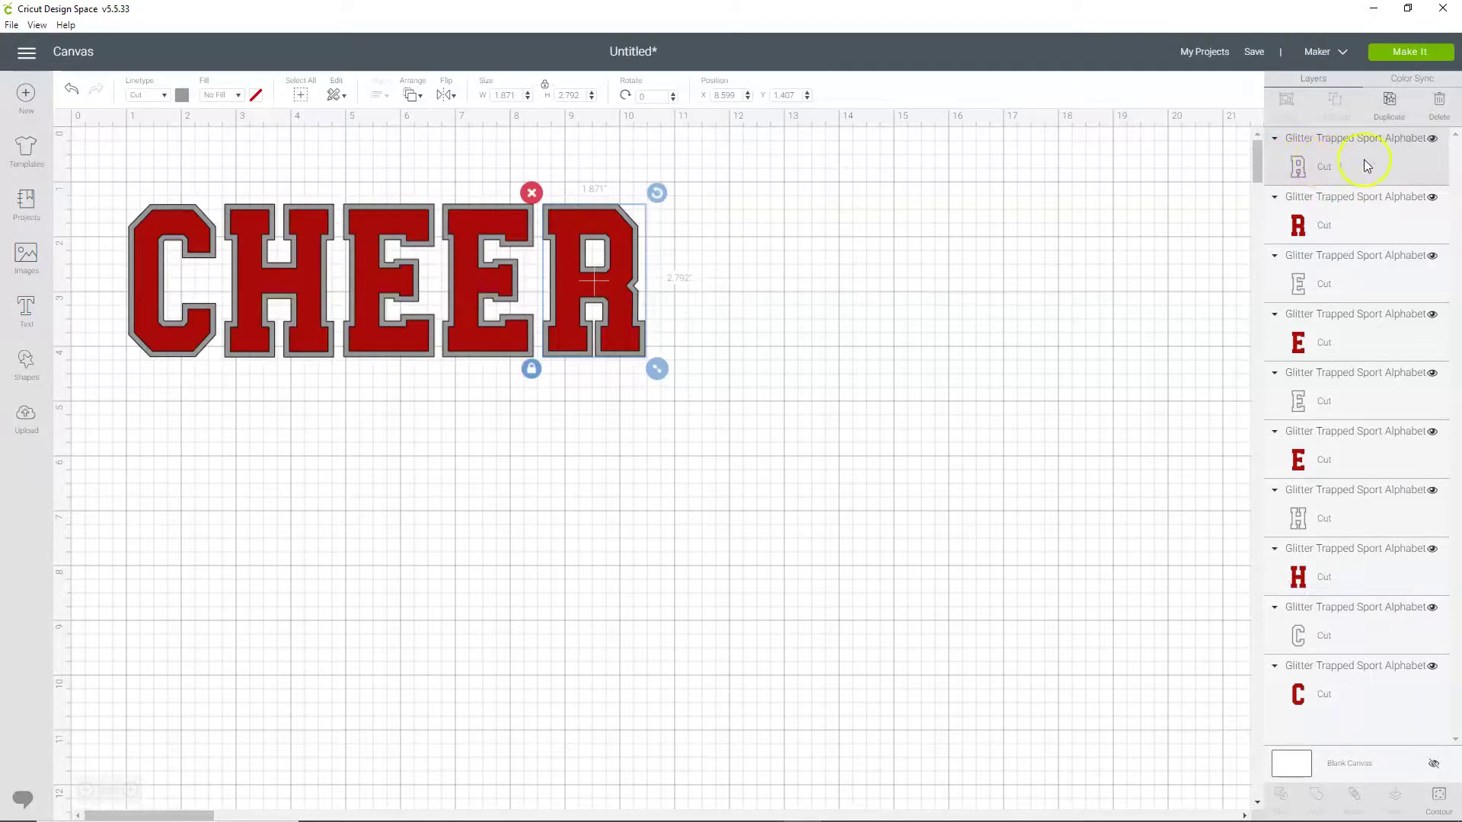
{"action": "left_click", "coordinate": [1356, 283], "text": "shift"}
{"action": "left_click", "coordinate": [1358, 401], "text": "shift"}
{"action": "left_click", "coordinate": [1357, 518], "text": "shift"}
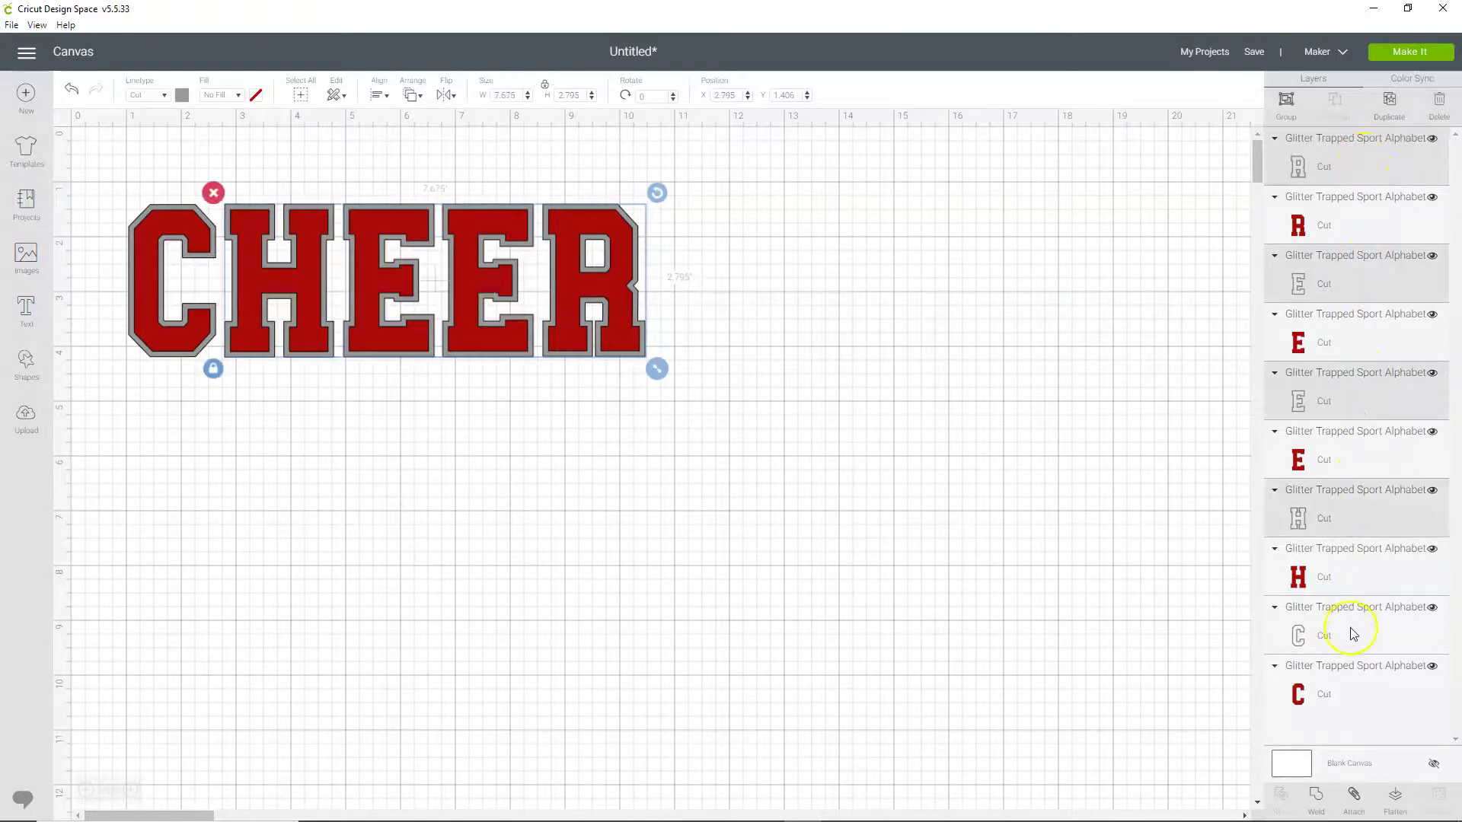
{"action": "left_click", "coordinate": [1352, 638], "text": "shift"}
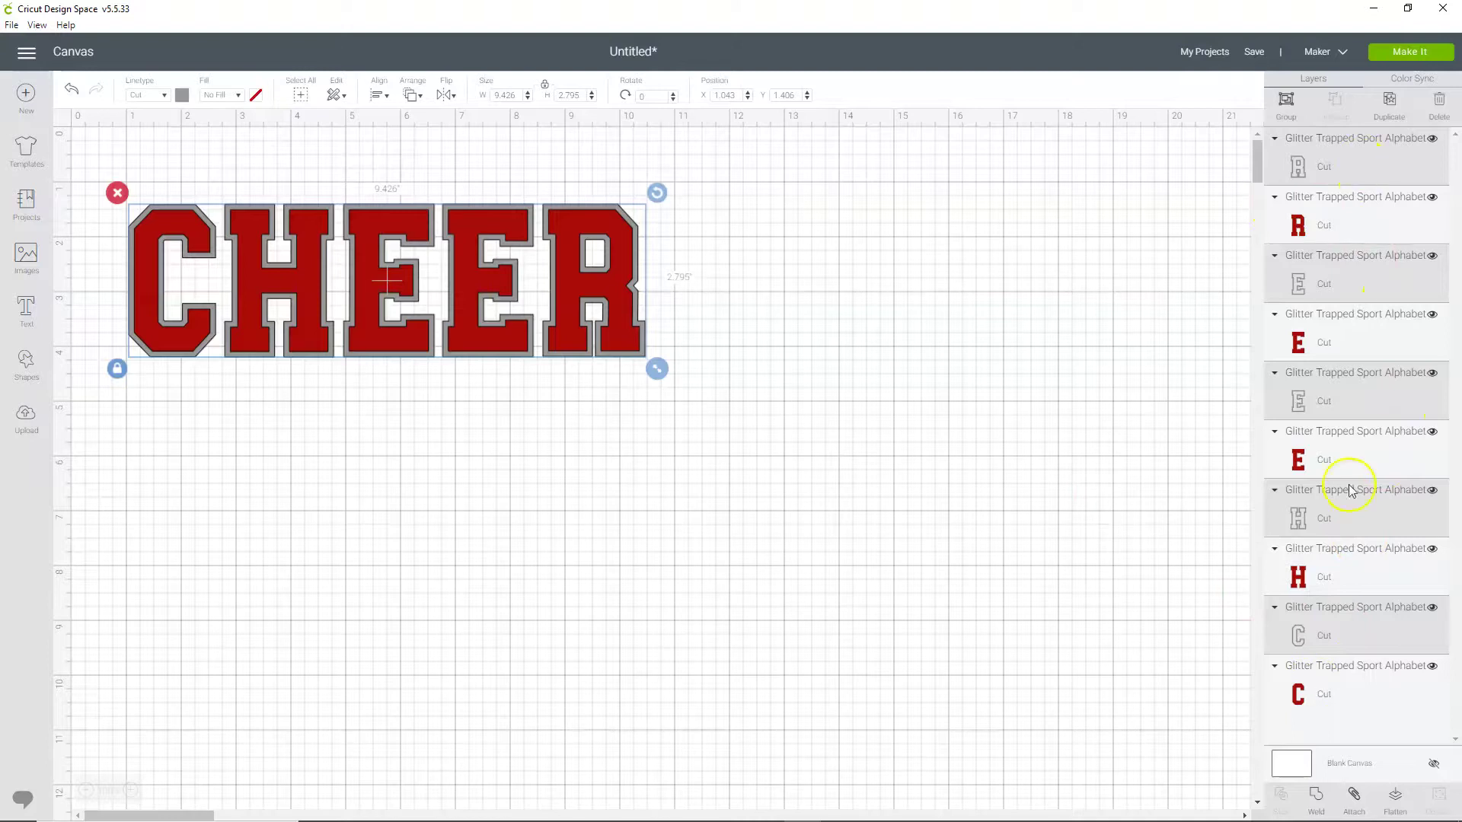
{"action": "left_click", "coordinate": [1358, 801]}
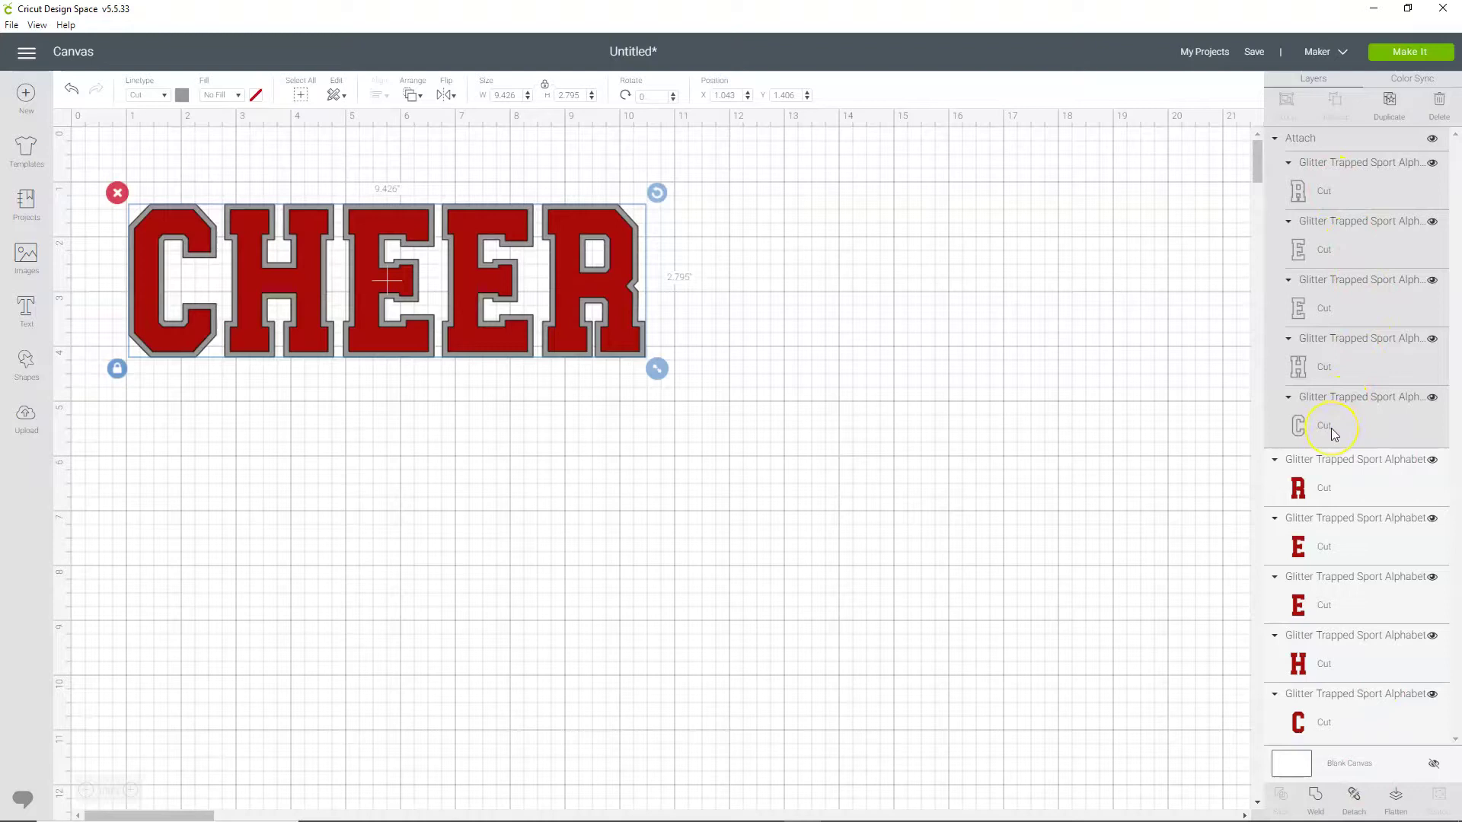
Attach the red R, E, E, H and C fill layers as a second set and choose Make It.
{"action": "left_click", "coordinate": [1354, 487]}
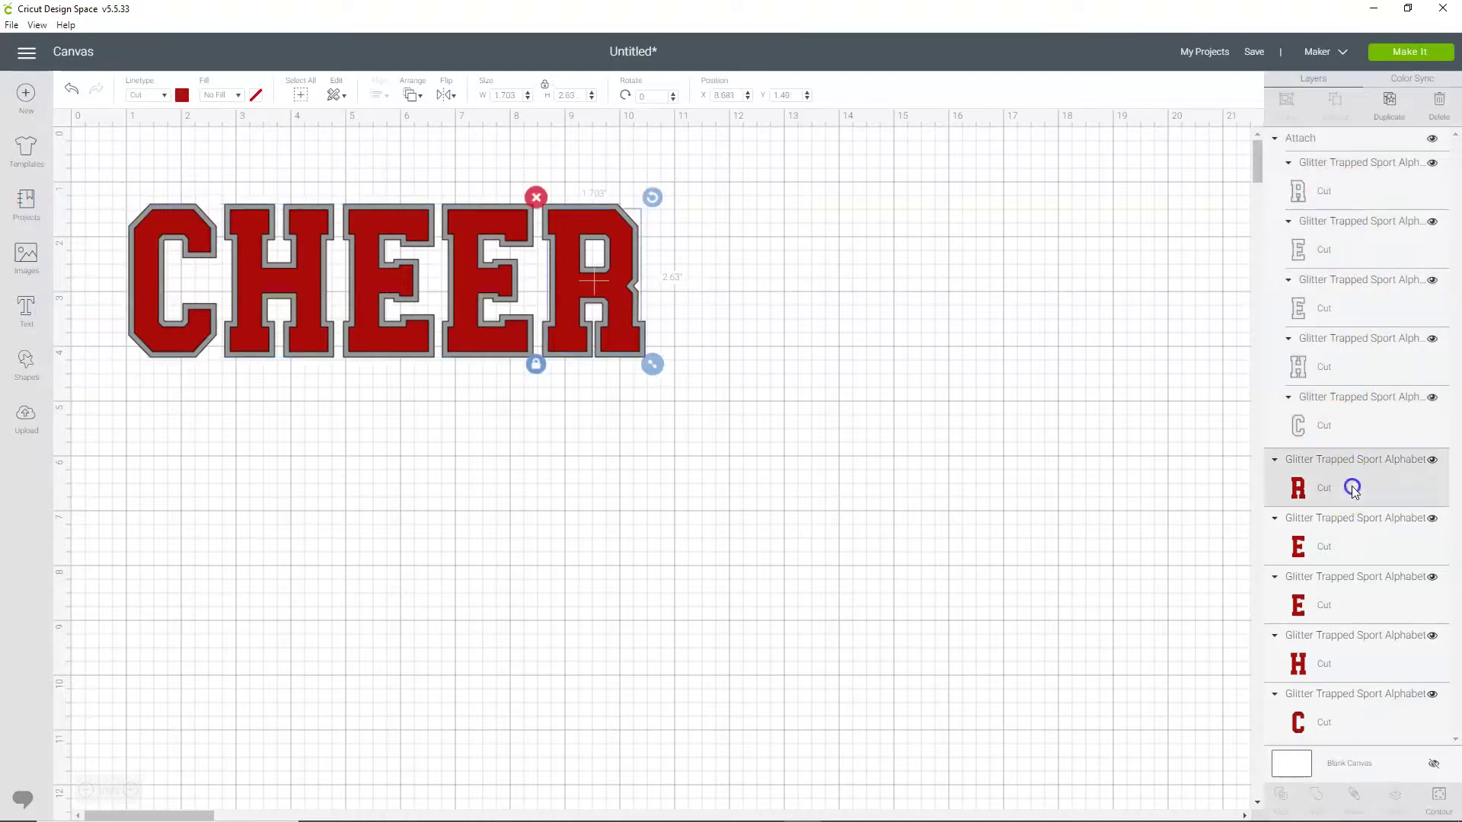
{"action": "left_click", "coordinate": [1362, 547], "text": "shift"}
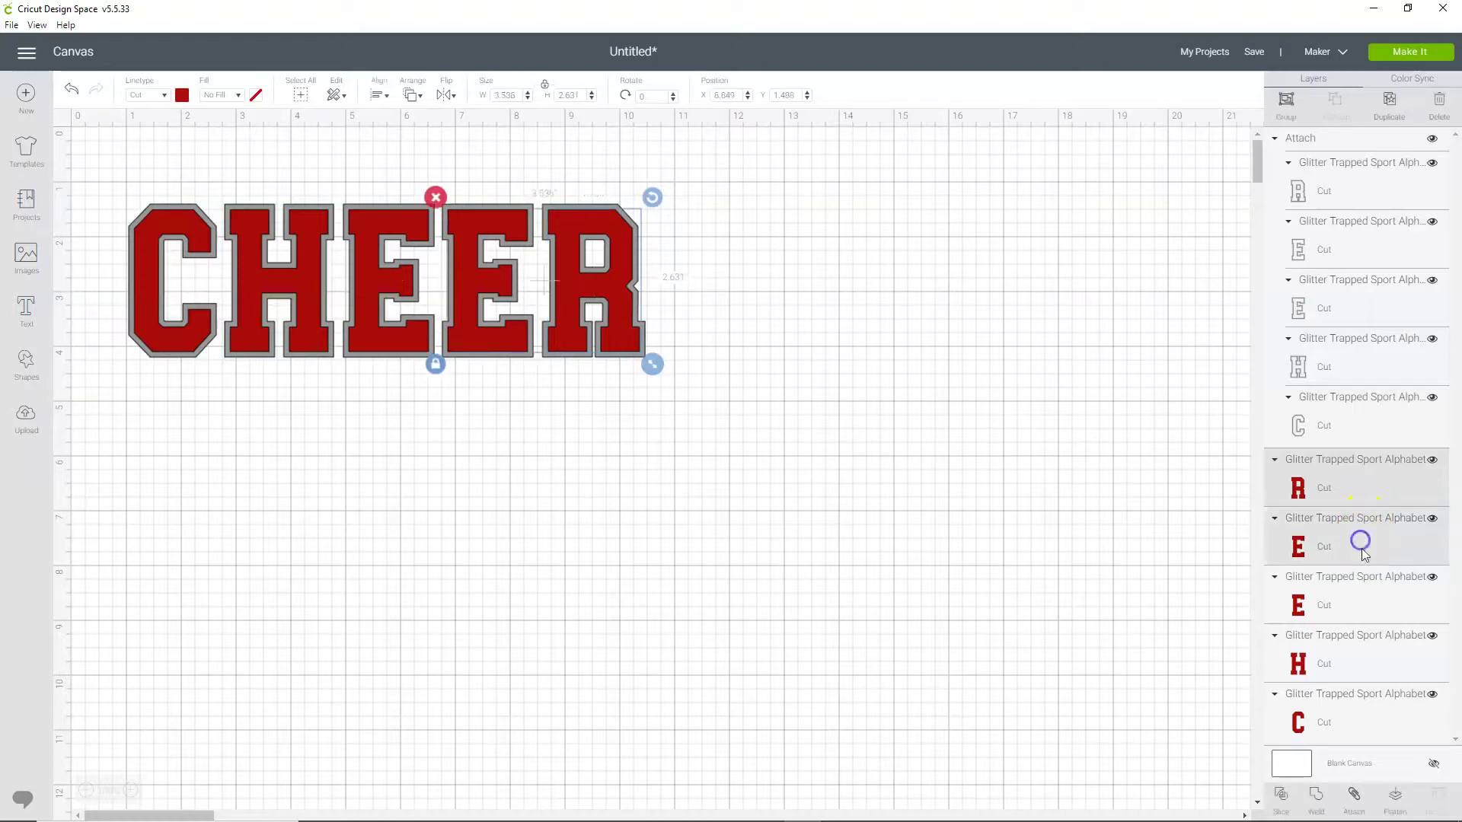
{"action": "left_click", "coordinate": [1370, 595], "text": "shift"}
{"action": "left_click", "coordinate": [1386, 662], "text": "shift"}
{"action": "left_click", "coordinate": [1386, 725], "text": "shift"}
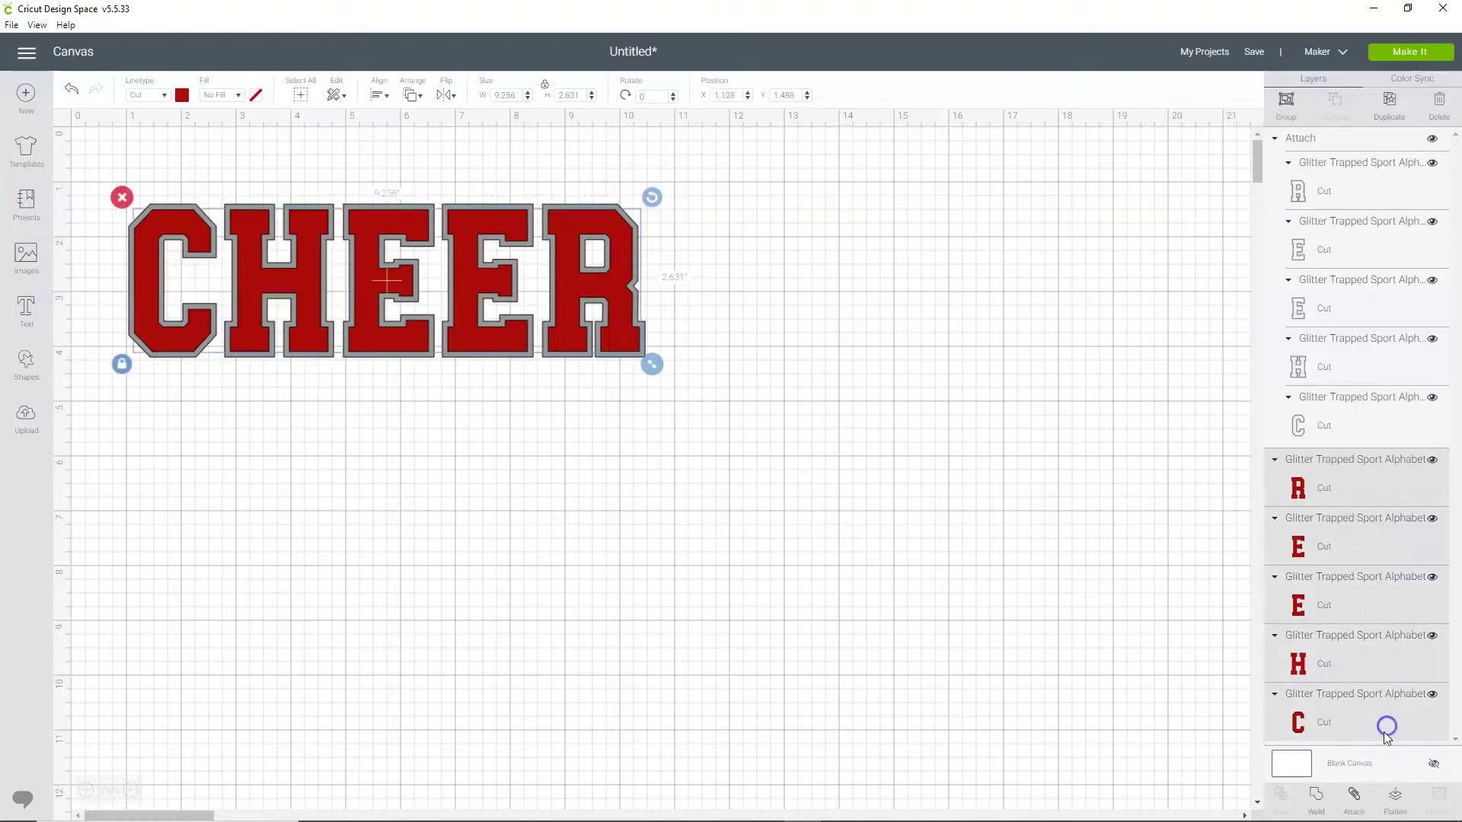
{"action": "left_click", "coordinate": [1355, 796]}
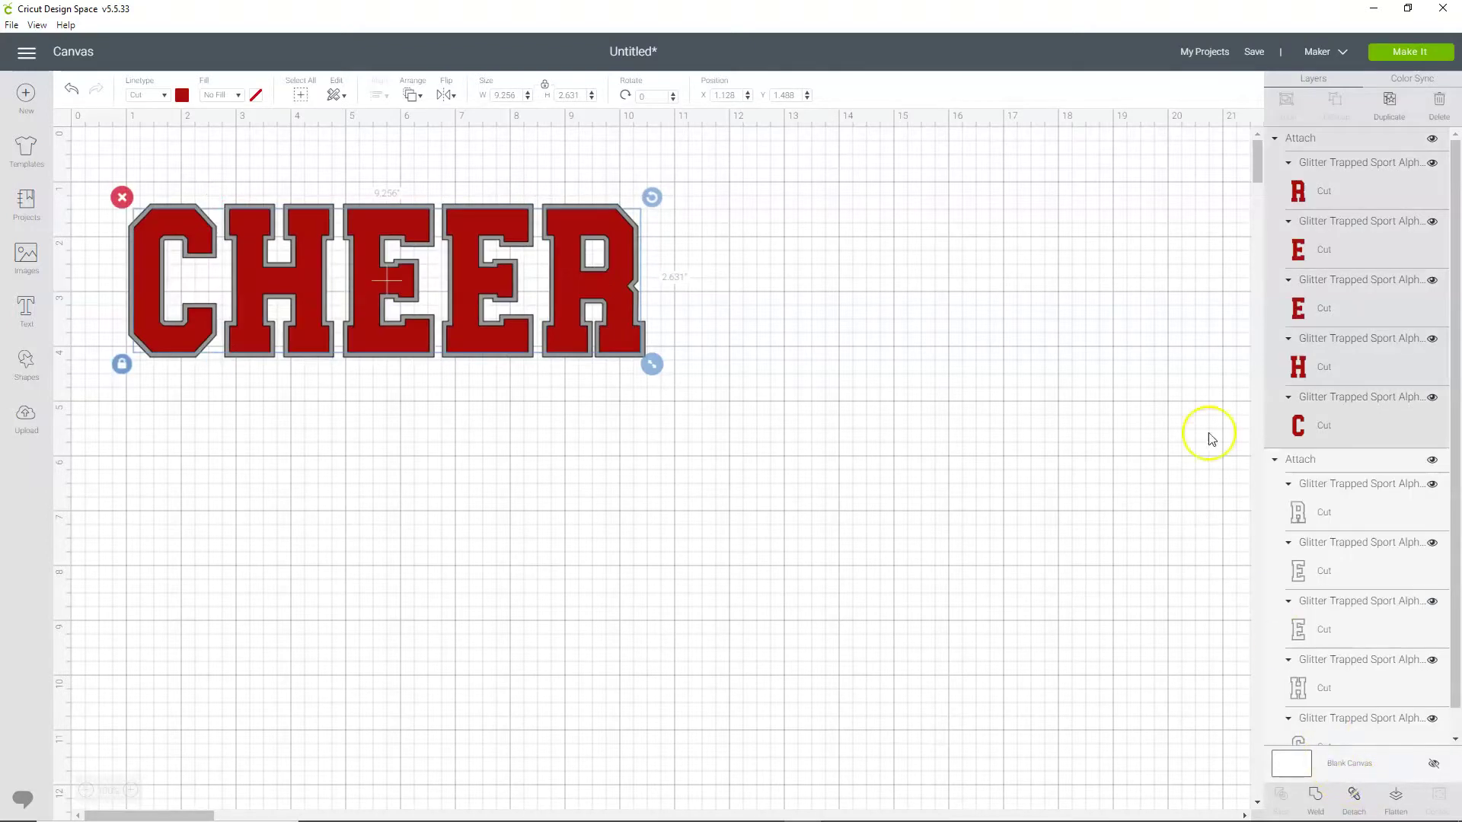
{"action": "left_click", "coordinate": [1389, 50]}
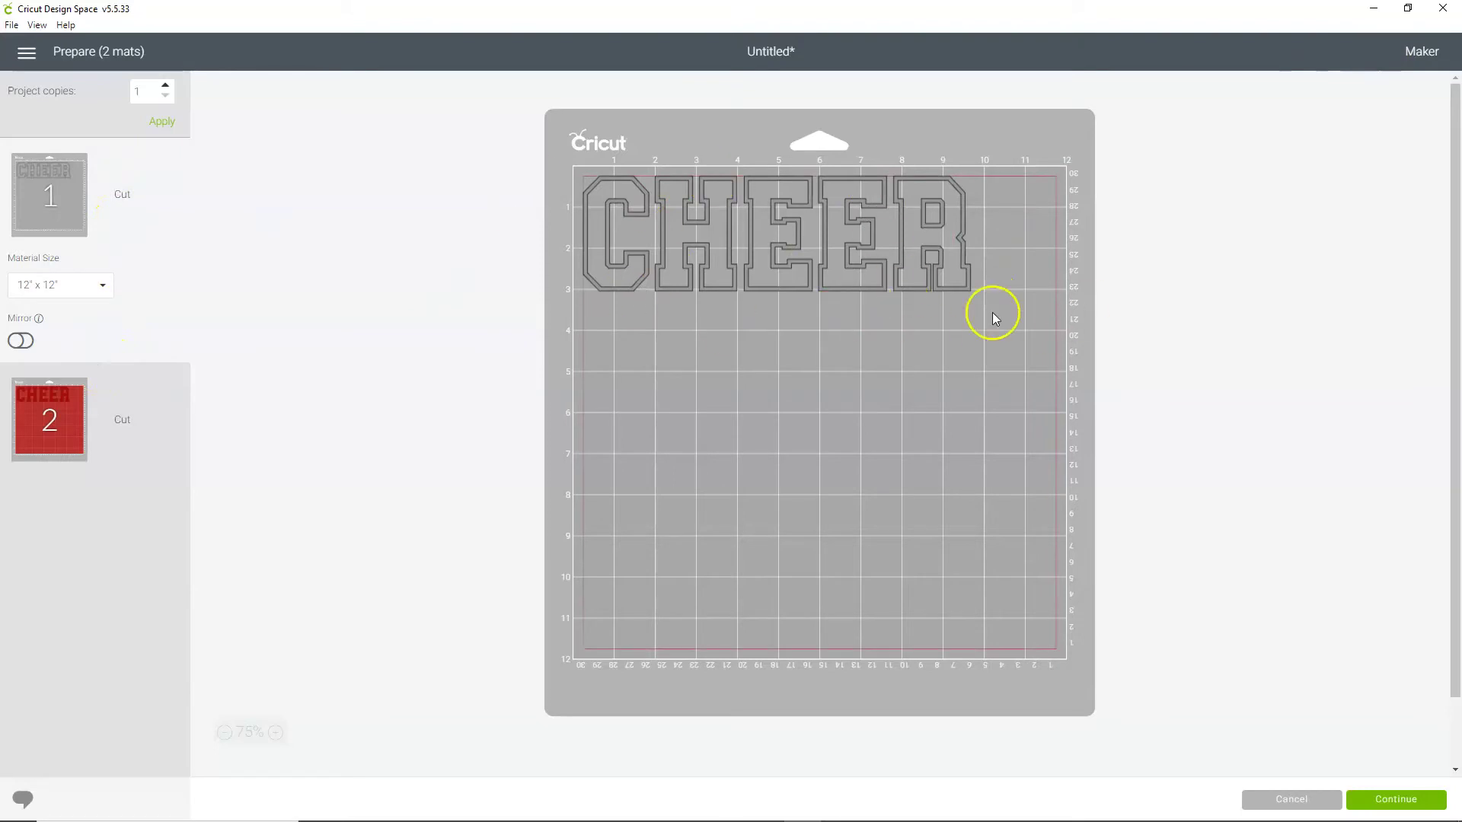
Preview mat 2 to check the red CHEER fill letters are laid out in cutting order.
{"action": "left_click", "coordinate": [35, 430]}
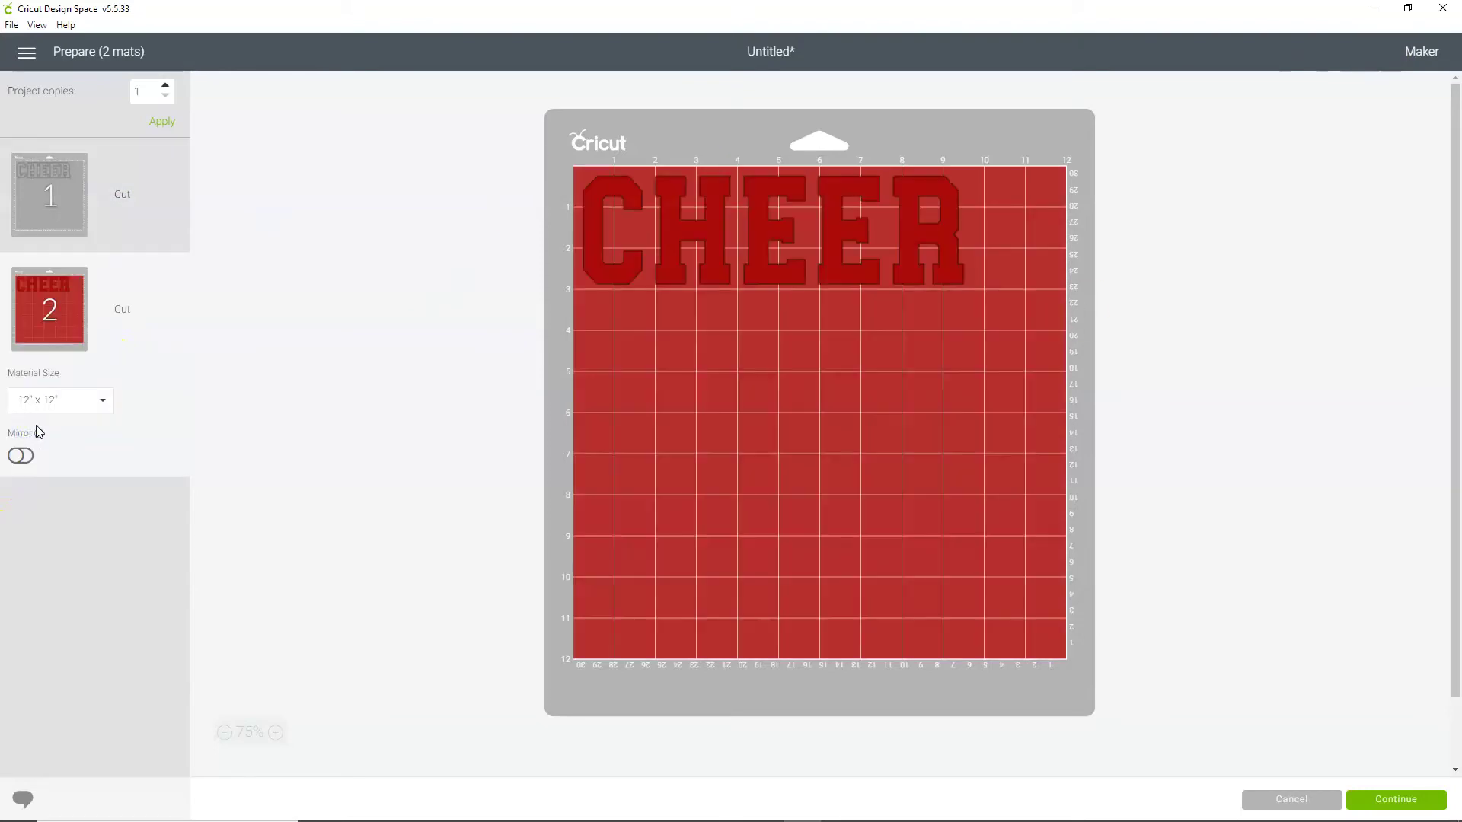
{"action": "left_click", "coordinate": [85, 178]}
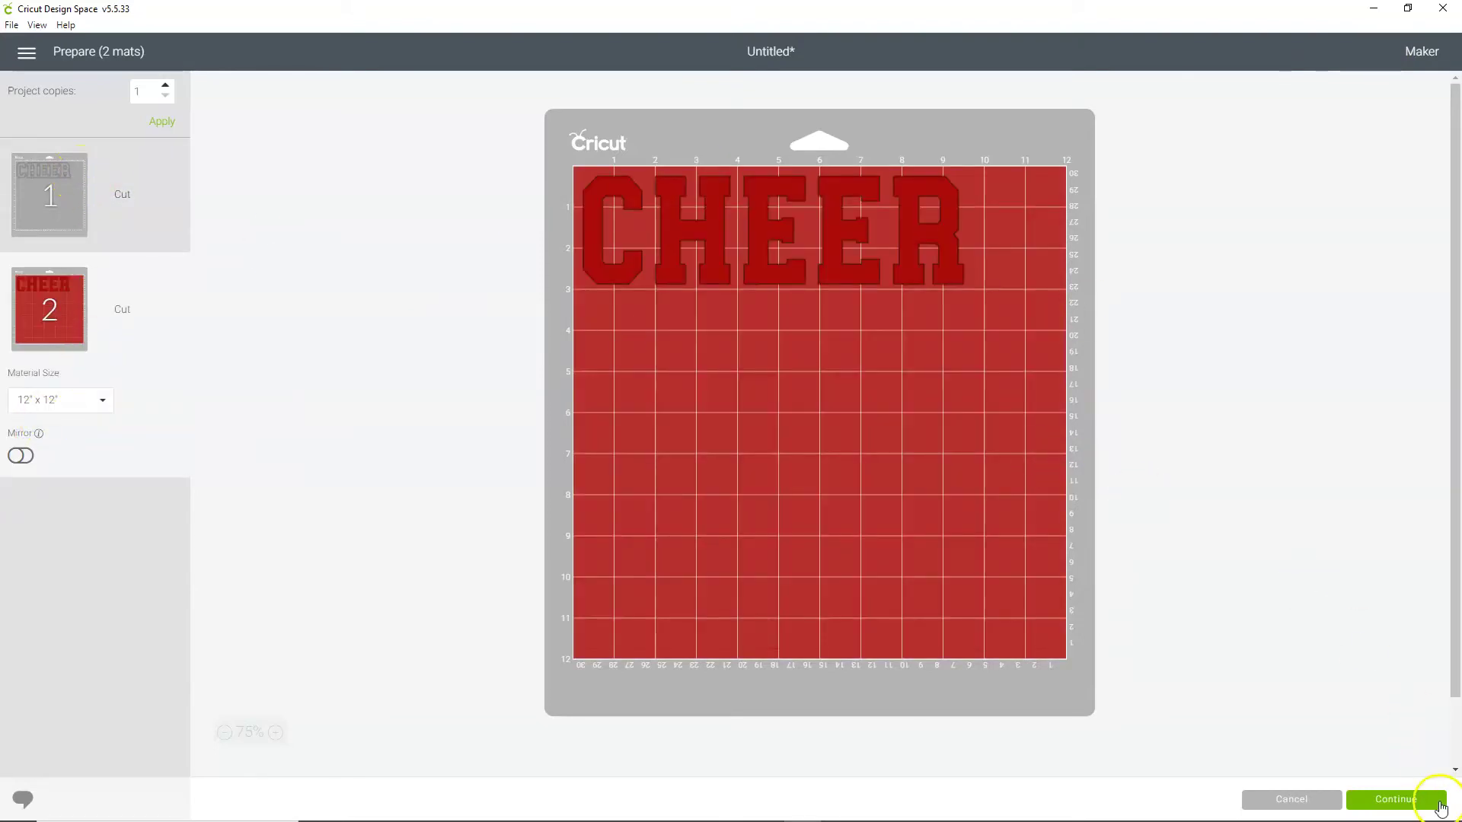